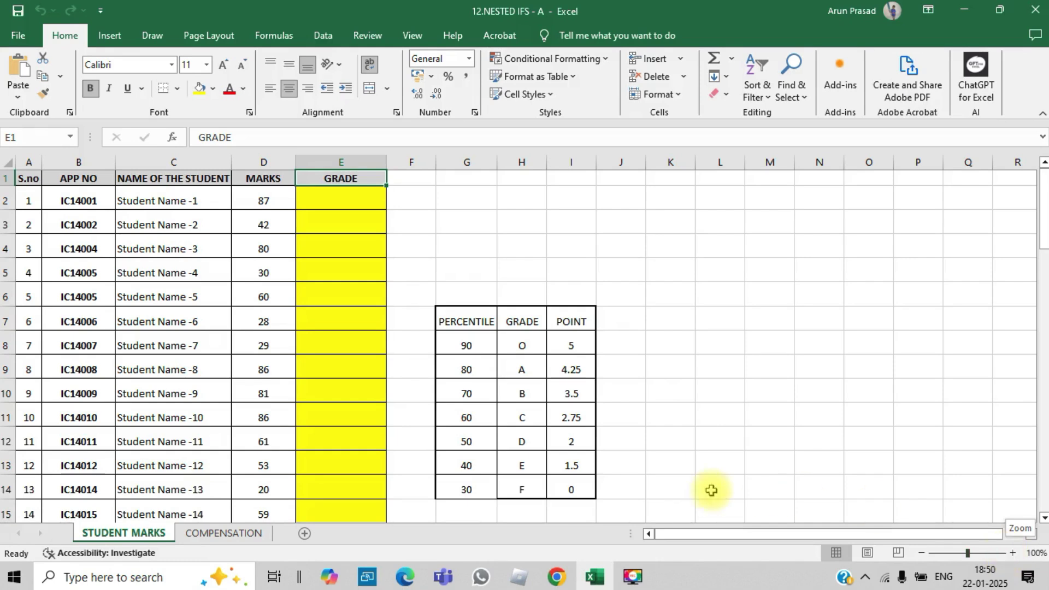
- Begin an IF formula in cell E2 with the test D2>=90
{"action": "left_click", "coordinate": [344, 198]}
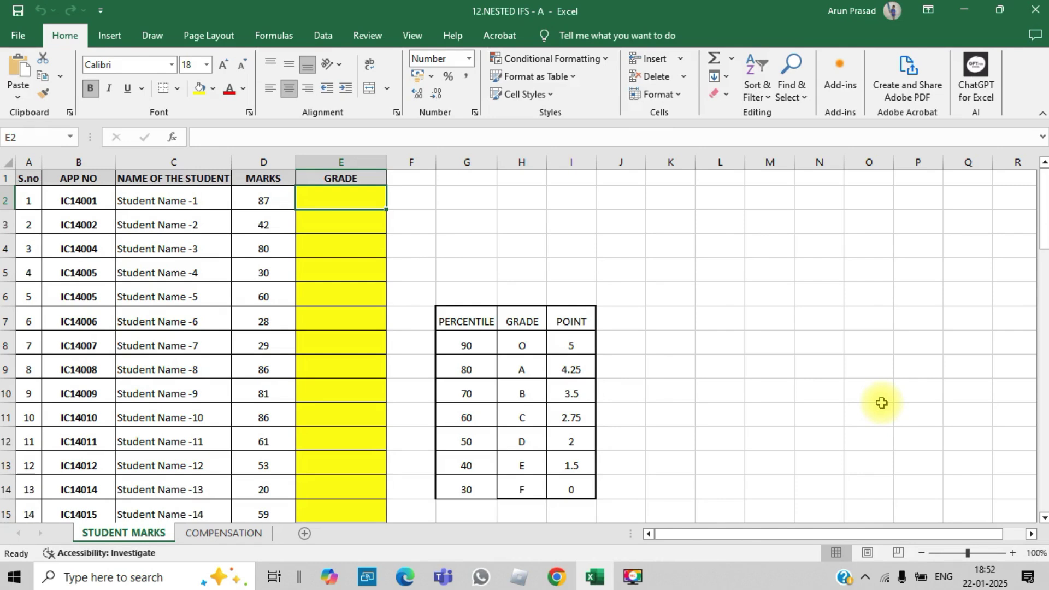
{"action": "left_click_drag", "start_coordinate": [483, 342], "coordinate": [466, 488]}
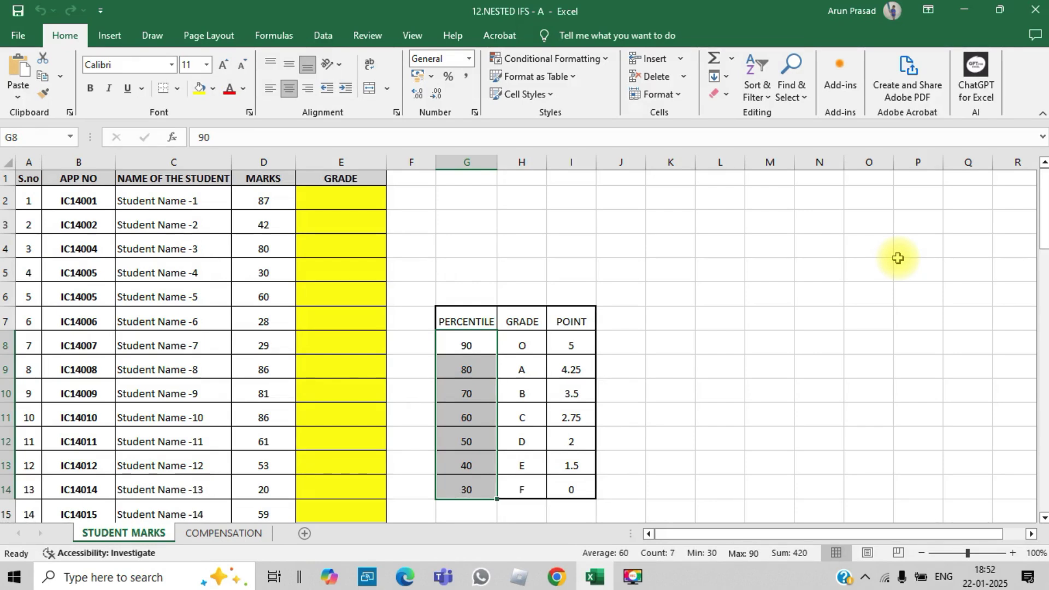
{"action": "left_click", "coordinate": [350, 204]}
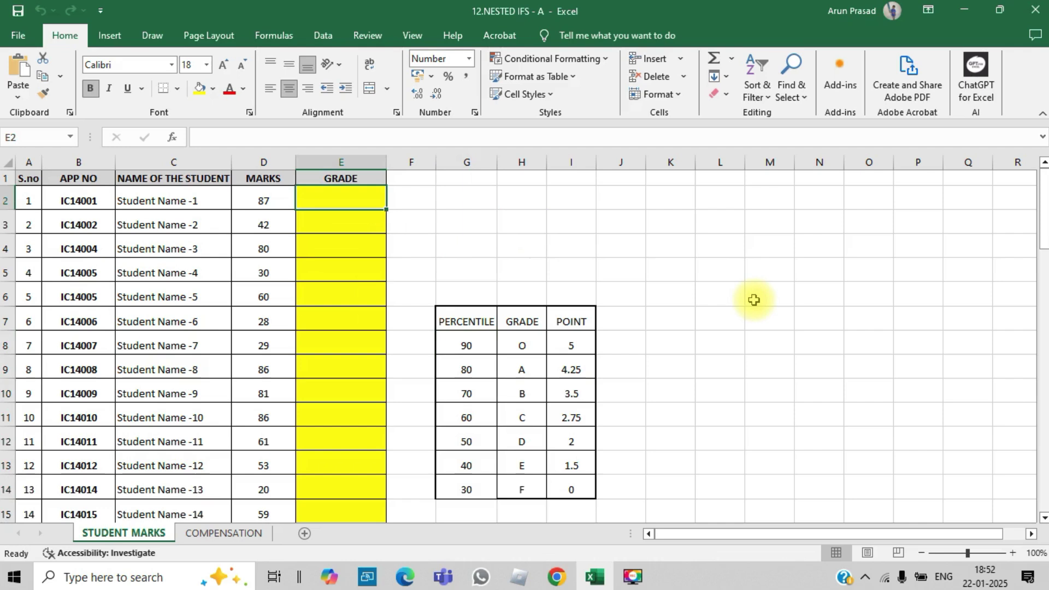
{"action": "type", "text": "=if"}
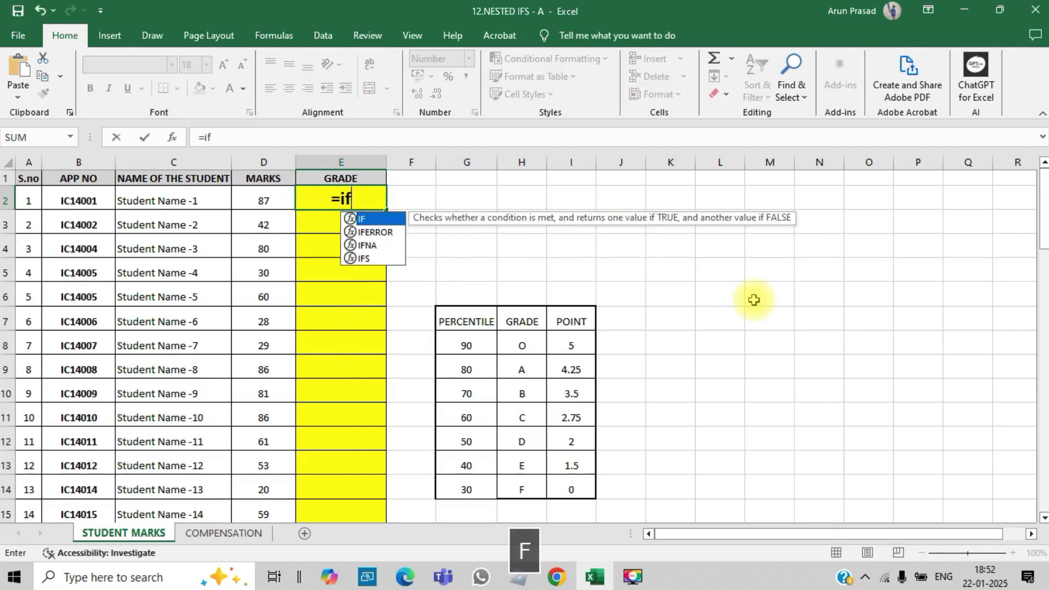
{"action": "type", "text": "("}
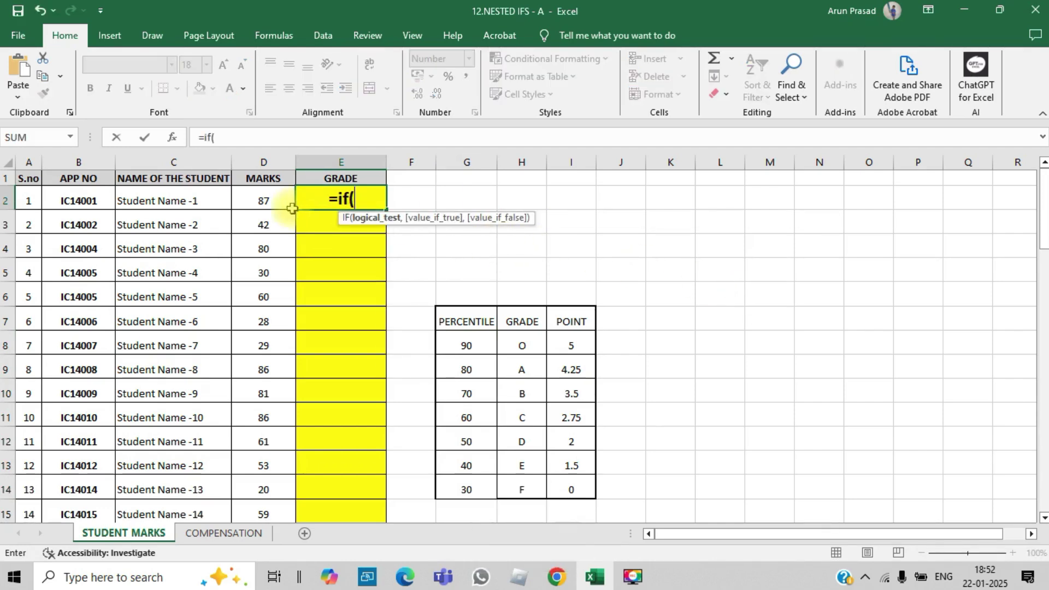
{"action": "left_click", "coordinate": [276, 202]}
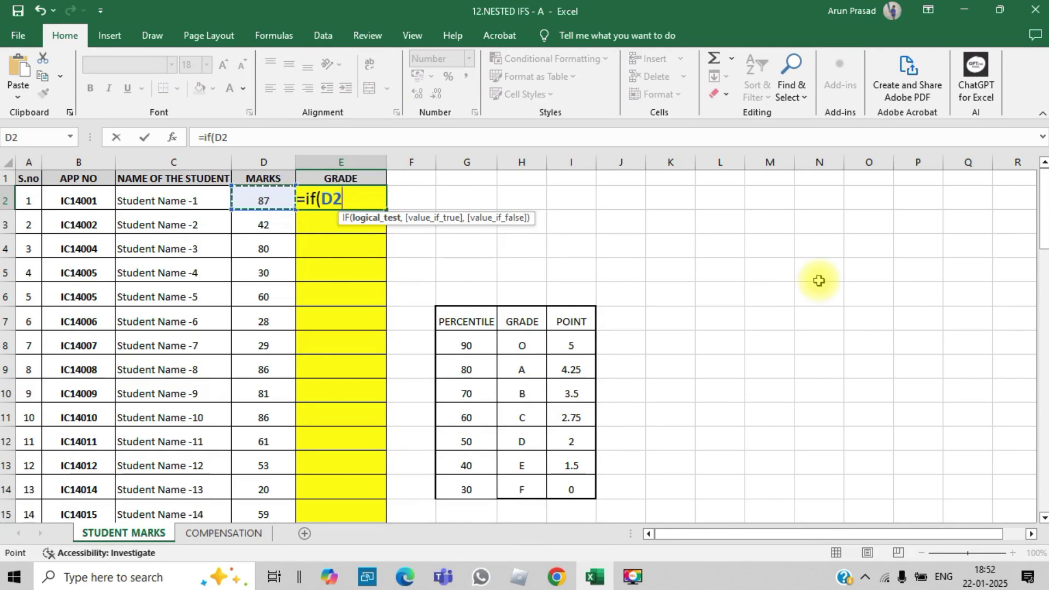
{"action": "type", "text": ">"}
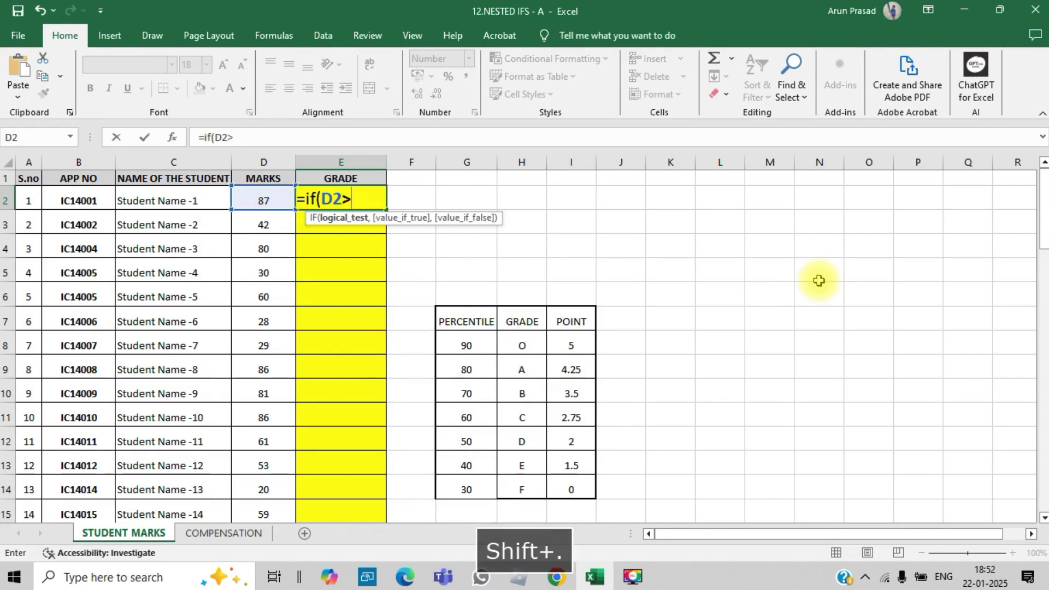
{"action": "type", "text": "="}
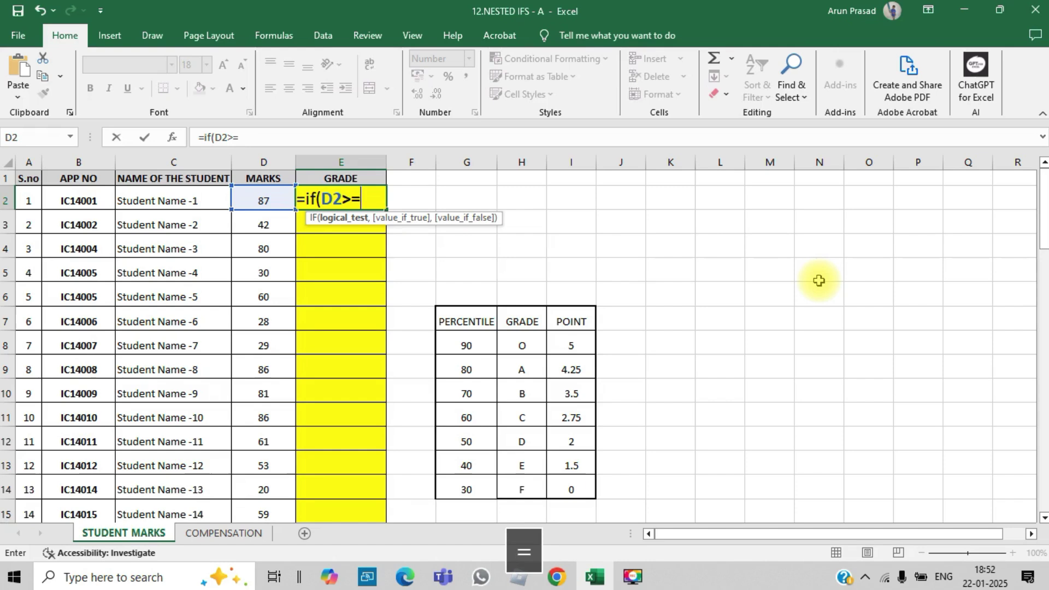
{"action": "type", "text": "90,"}
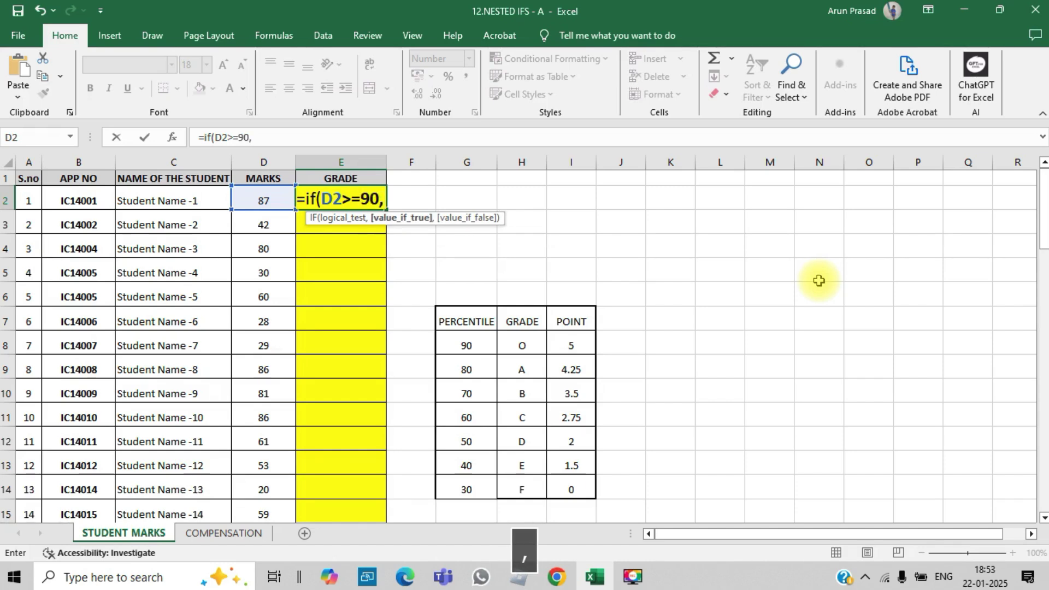
- Make the first condition return "O" when true, and continue to the value-if-false argument
{"action": "type", "text": "\""}
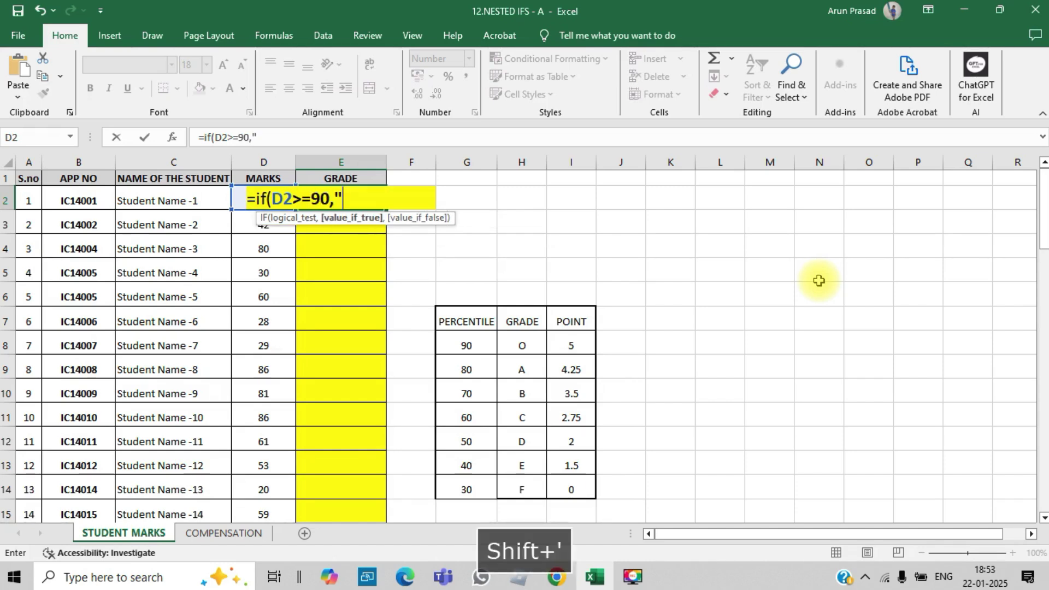
{"action": "key", "text": "Caps_Lock"}
{"action": "type", "text": "O"}
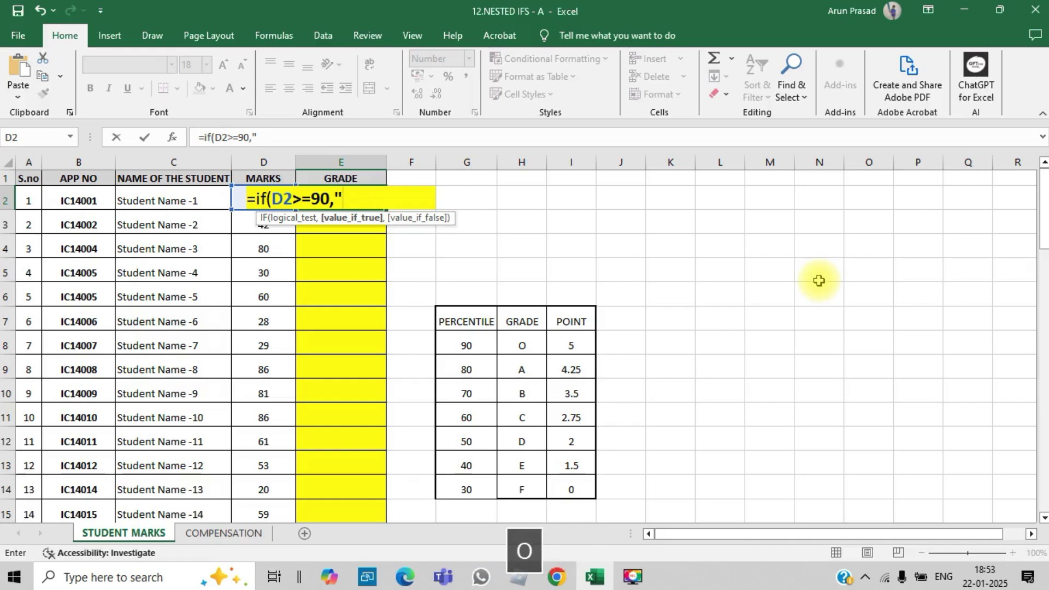
{"action": "type", "text": "\""}
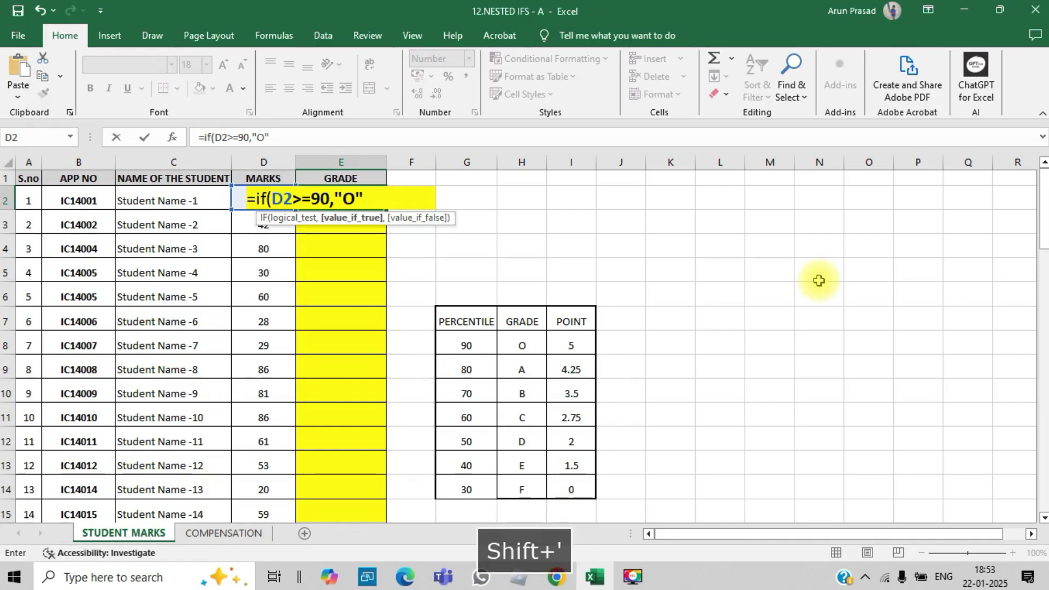
{"action": "type", "text": ","}
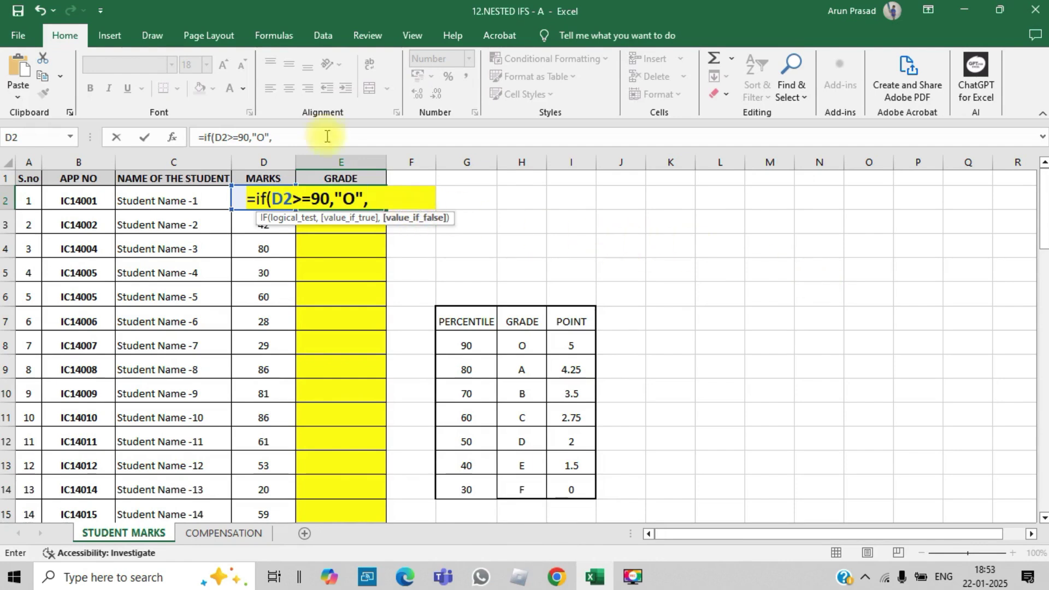
- Copy the fragment if(D2>=90,"O", and paste it six times at the end of the E2 formula
{"action": "left_click_drag", "start_coordinate": [280, 137], "coordinate": [203, 138]}
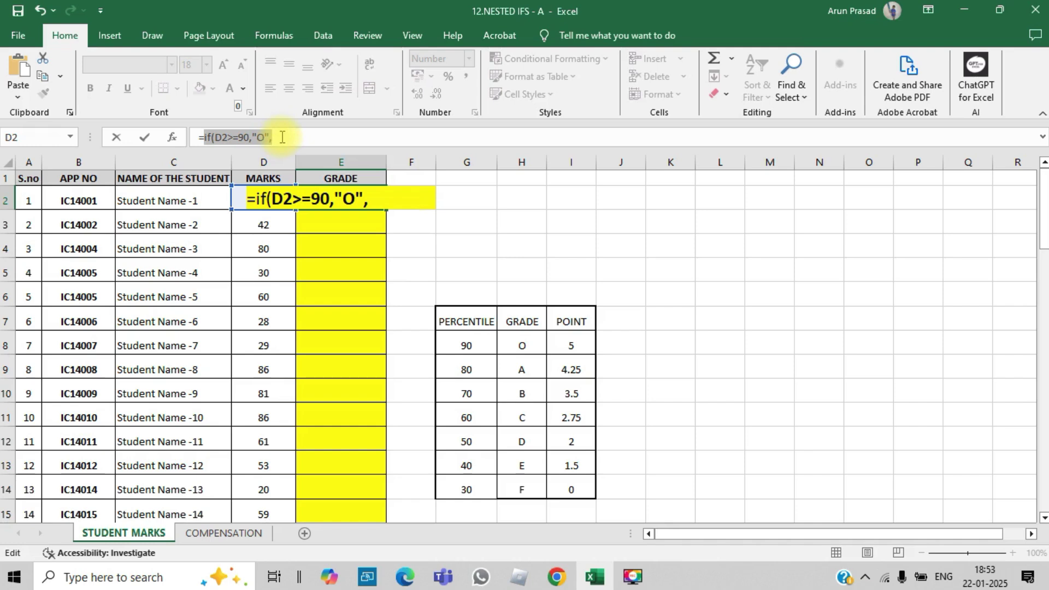
{"action": "left_click_drag", "start_coordinate": [279, 137], "coordinate": [206, 141]}
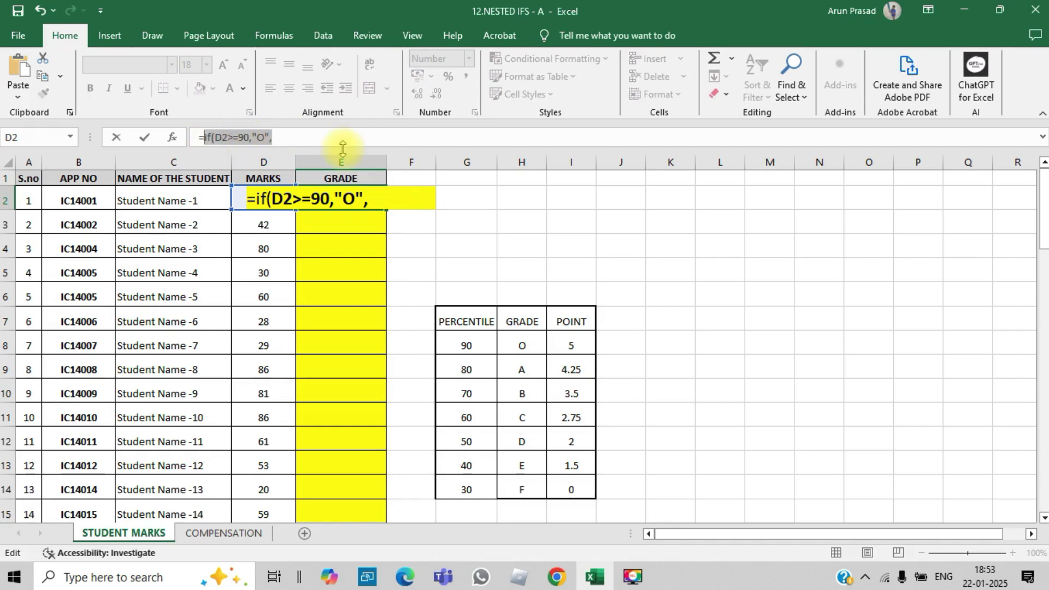
{"action": "key", "text": "ctrl+c"}
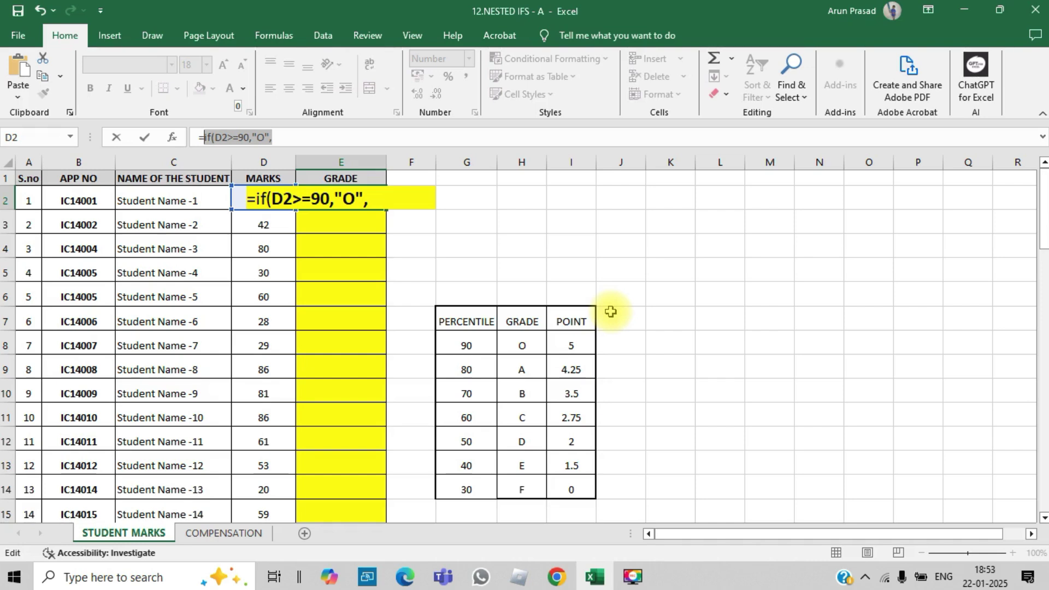
{"action": "left_click", "coordinate": [324, 138]}
{"action": "key", "text": "ctrl+v"}
{"action": "key", "text": "ctrl+v"}
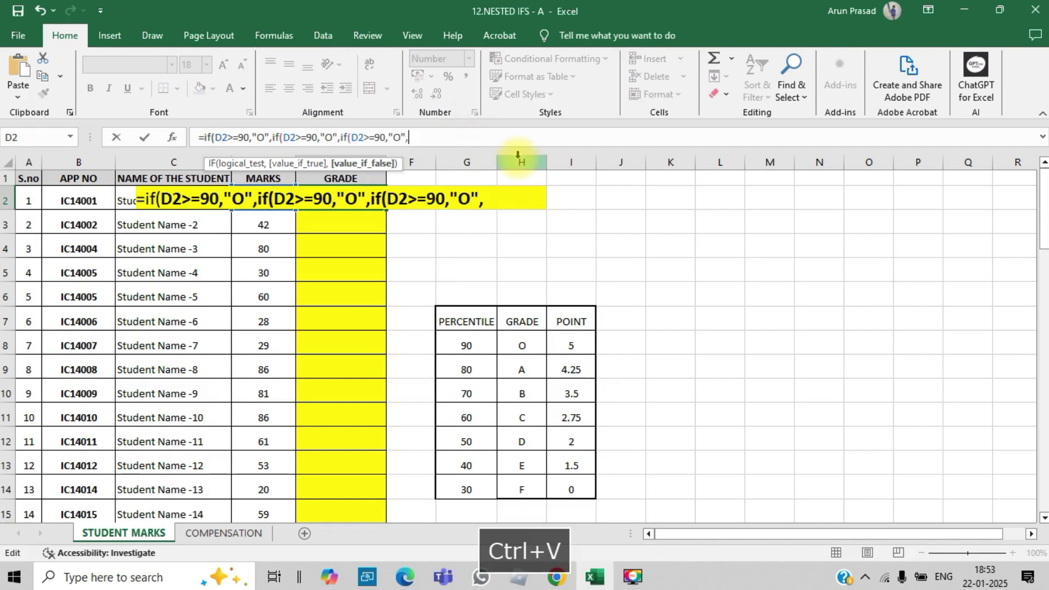
{"action": "key", "text": "ctrl+v"}
{"action": "key", "text": "ctrl+v"}
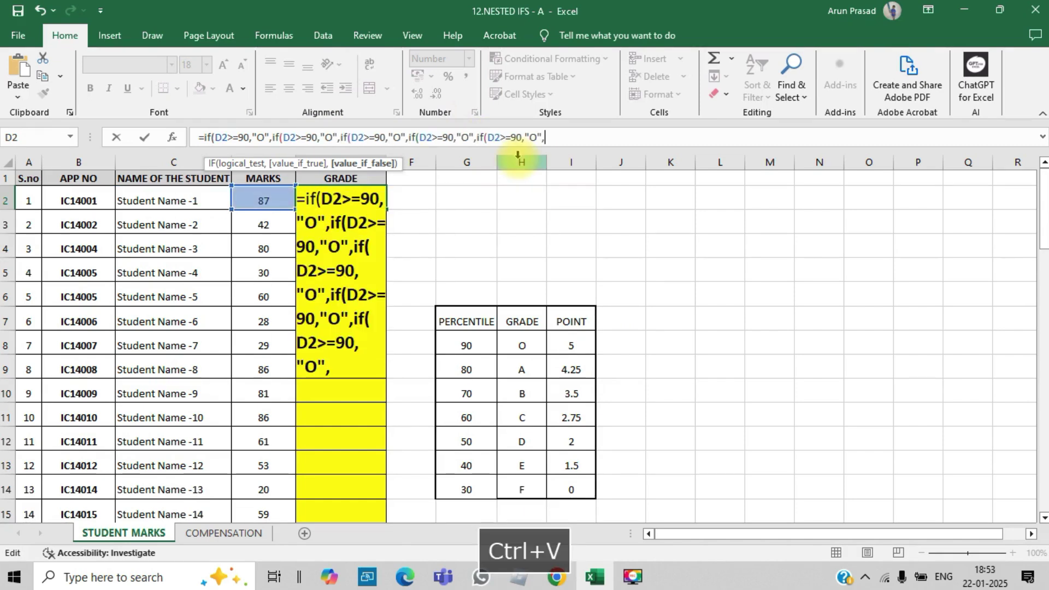
{"action": "key", "text": "ctrl+v"}
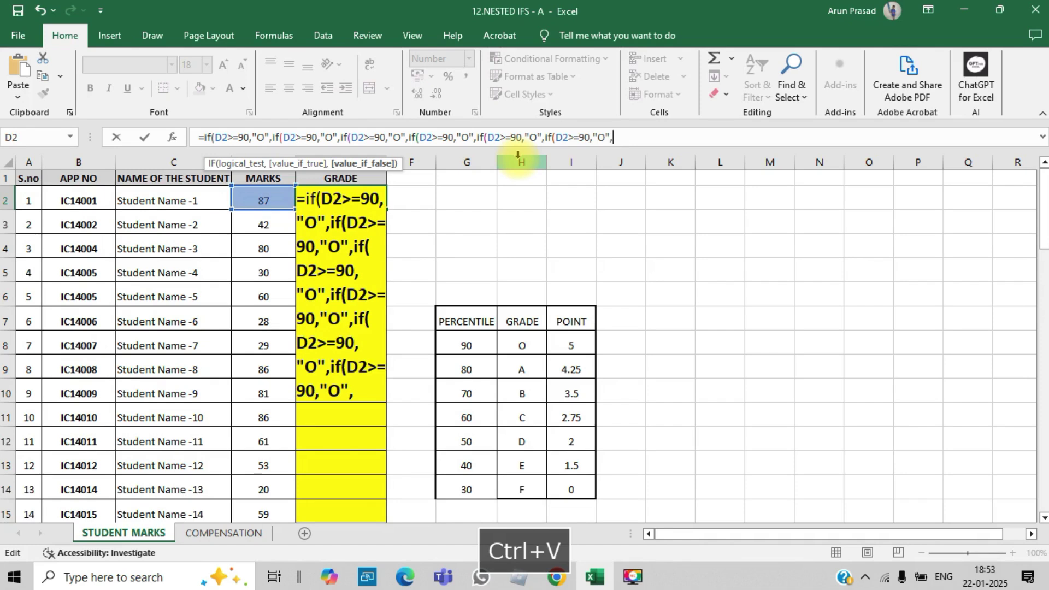
{"action": "key", "text": "ctrl+v"}
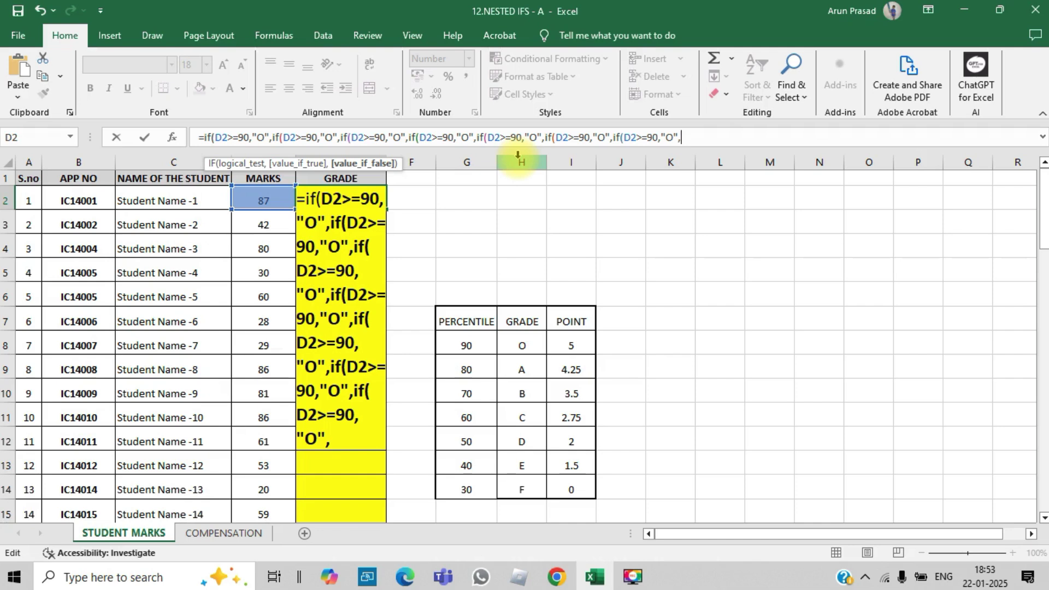
- Remove the trailing comma from the nested formula and add seven closing parentheses
{"action": "key", "text": "BackSpace"}
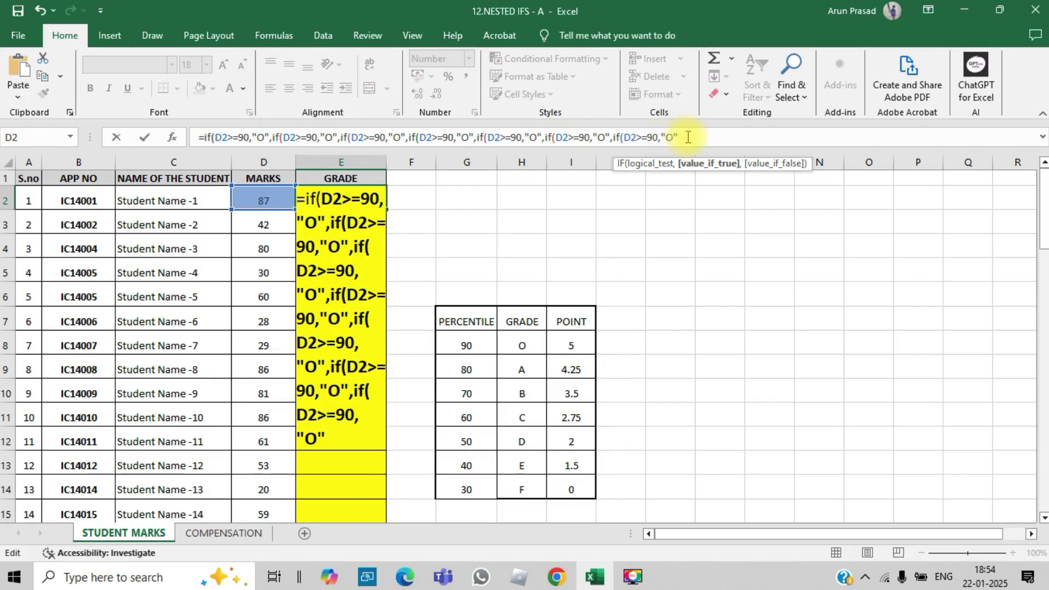
{"action": "type", "text": "))"}
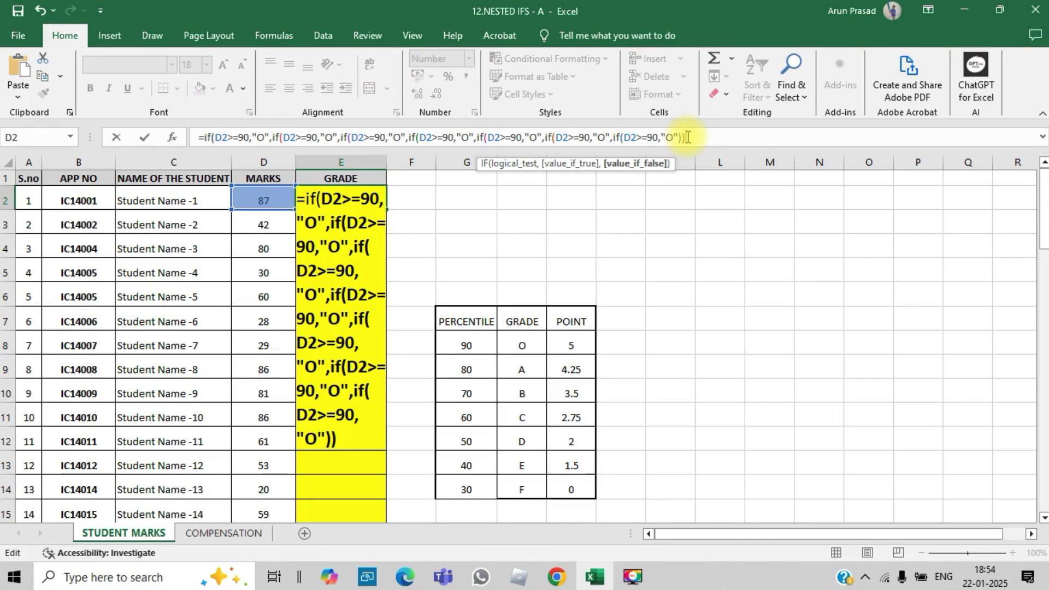
{"action": "type", "text": "))))"}
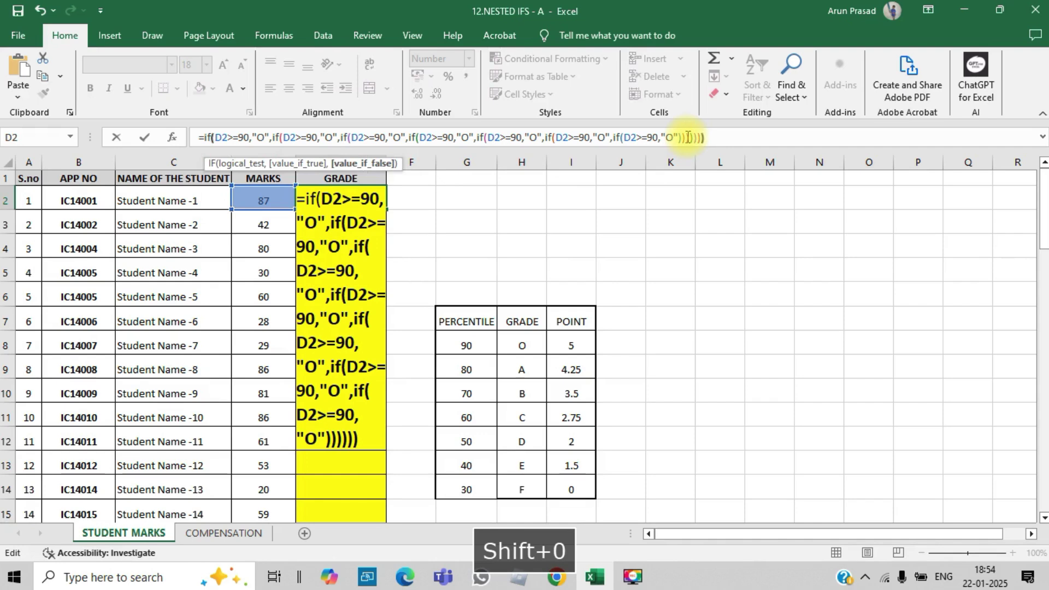
{"action": "type", "text": ")"}
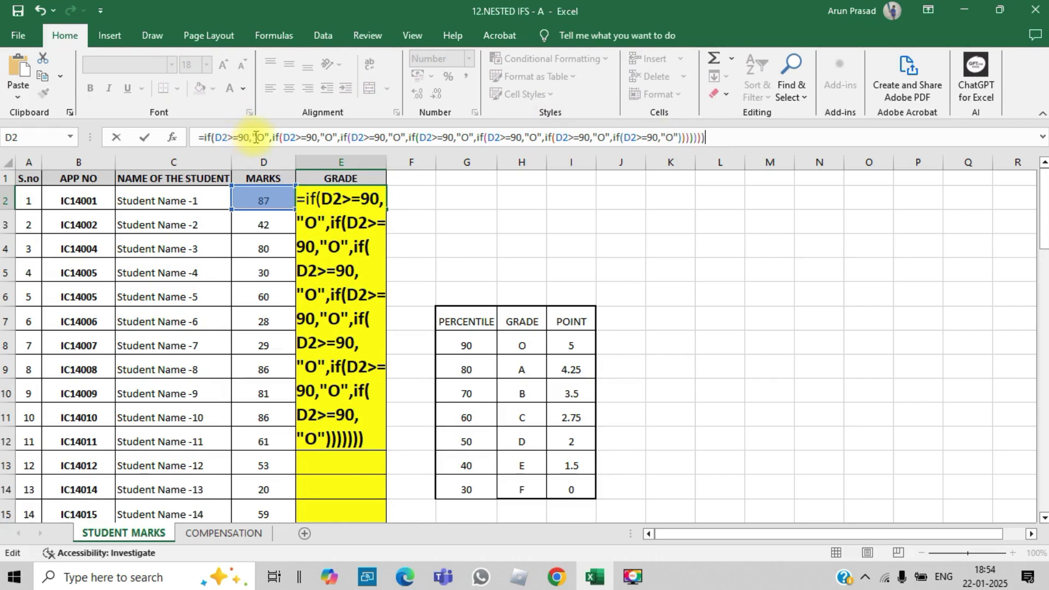
- Change the second IF condition to D2>=80 with the result "A"
{"action": "left_click", "coordinate": [312, 136]}
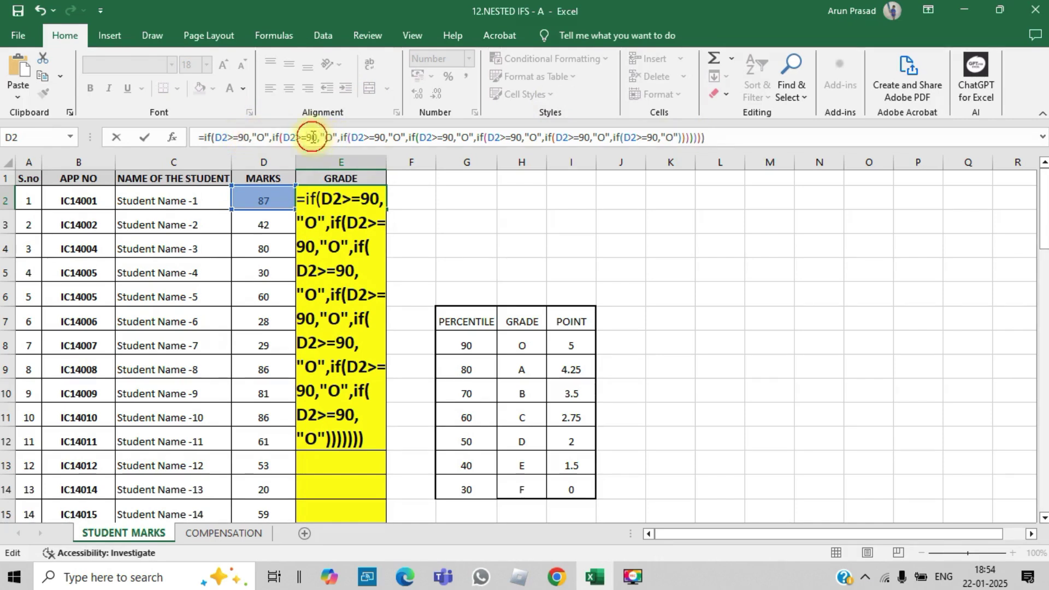
{"action": "key", "text": "BackSpace"}
{"action": "type", "text": "8"}
{"action": "key", "text": "Right"}
{"action": "key", "text": "Right"}
{"action": "key", "text": "BackSpace"}
{"action": "type", "text": "A"}
- Change the third IF condition to D2>=70 with the result "B"
{"action": "key", "text": "Right"}
{"action": "key", "text": "Right"}
{"action": "key", "text": "Right"}
{"action": "key", "text": "Right"}
{"action": "key", "text": "Right"}
{"action": "key", "text": "Right"}
{"action": "key", "text": "Right"}
{"action": "key", "text": "BackSpace"}
{"action": "type", "text": "7"}
{"action": "key", "text": "Right"}
{"action": "key", "text": "Right"}
{"action": "key", "text": "Right"}
{"action": "key", "text": "Right"}
{"action": "key", "text": "BackSpace"}
{"action": "type", "text": "B"}
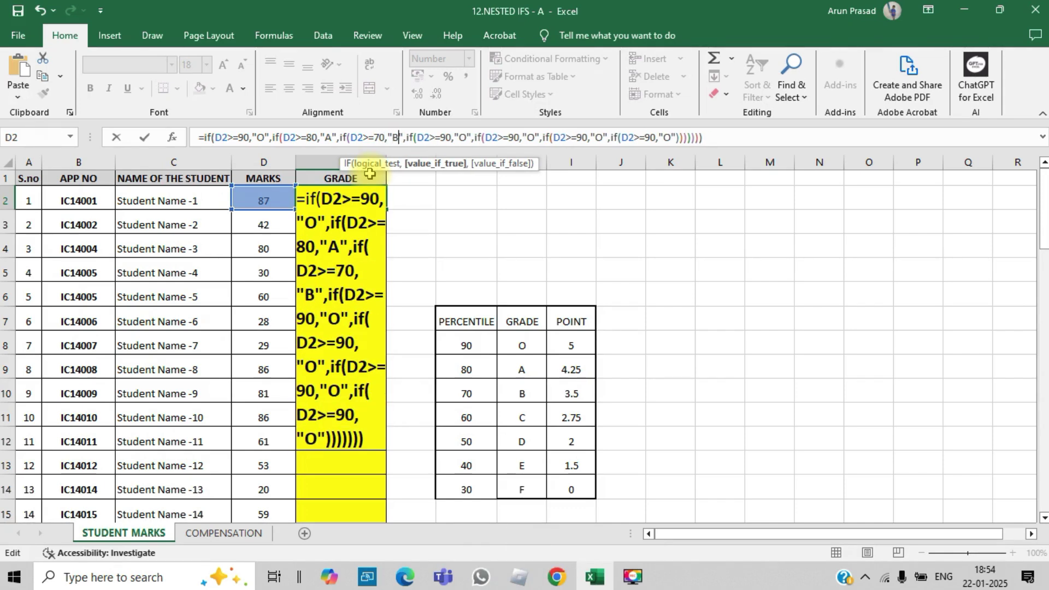
- Change the fourth IF condition to D2>=60 with the result "C"
{"action": "key", "text": "Right"}
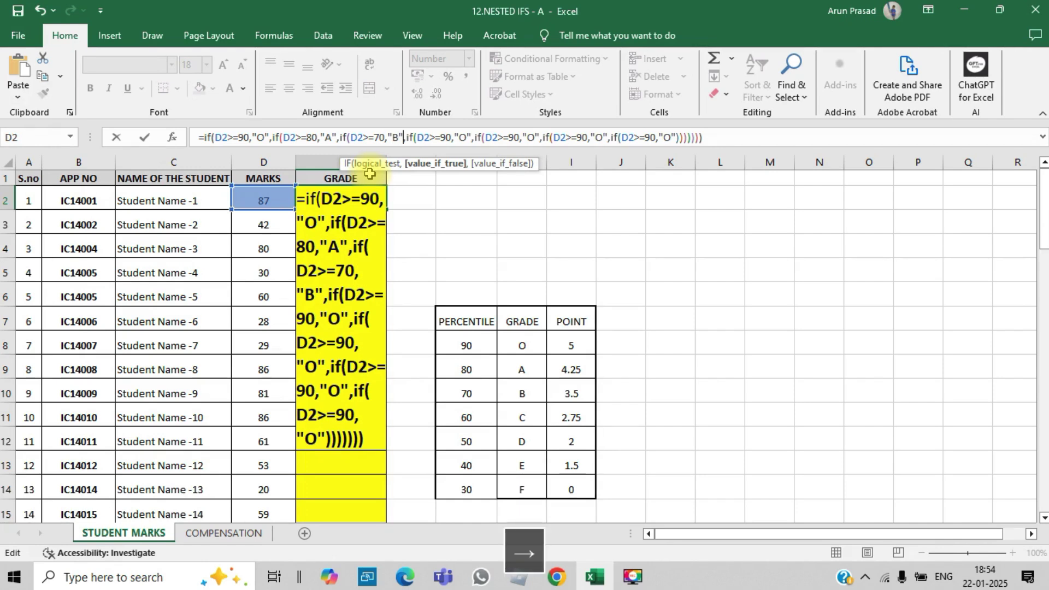
{"action": "key", "text": "Right"}
{"action": "key", "text": "Right"}
{"action": "key", "text": "Right"}
{"action": "key", "text": "Right"}
{"action": "key", "text": "Right"}
{"action": "key", "text": "Right"}
{"action": "key", "text": "Right"}
{"action": "key", "text": "BackSpace"}
{"action": "type", "text": "6"}
{"action": "key", "text": "Right"}
{"action": "key", "text": "Right"}
{"action": "key", "text": "Right"}
{"action": "key", "text": "BackSpace"}
{"action": "type", "text": "C"}
- Change the fifth IF condition to D2>=50 with the result "D"
{"action": "key", "text": "Right"}
{"action": "key", "text": "Right"}
{"action": "key", "text": "Right"}
{"action": "key", "text": "Right"}
{"action": "key", "text": "Right"}
{"action": "key", "text": "Right"}
{"action": "key", "text": "Right"}
{"action": "key", "text": "Right"}
{"action": "key", "text": "Right"}
{"action": "key", "text": "Right"}
{"action": "key", "text": "Right"}
{"action": "key", "text": "Right"}
{"action": "key", "text": "Right"}
{"action": "key", "text": "Right"}
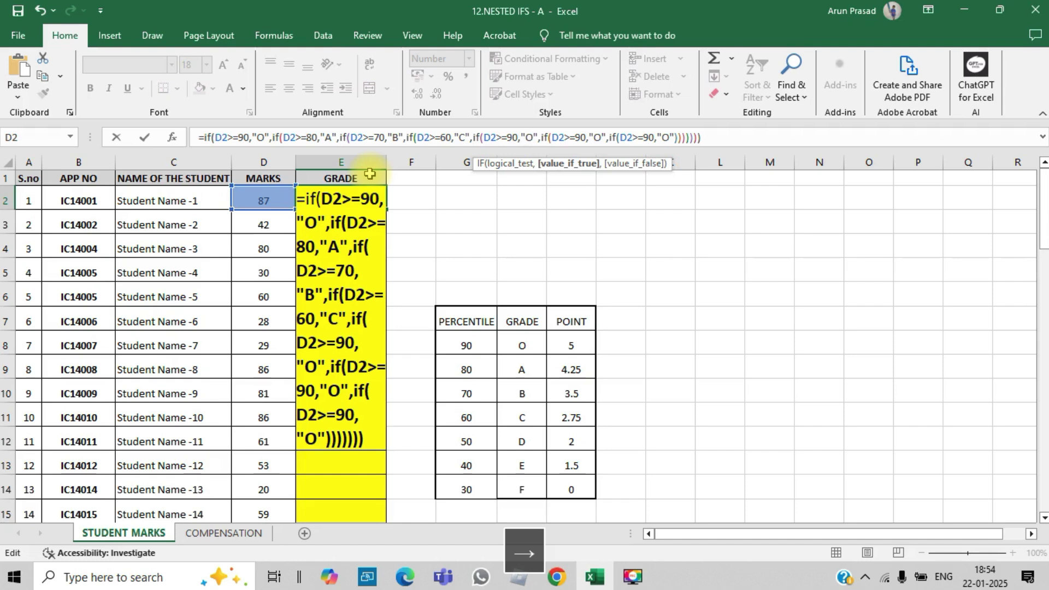
{"action": "key", "text": "Left"}
{"action": "key", "text": "Left"}
{"action": "key", "text": "Left"}
{"action": "key", "text": "BackSpace"}
{"action": "type", "text": "5"}
{"action": "key", "text": "Right"}
{"action": "key", "text": "Right"}
{"action": "key", "text": "Right"}
{"action": "key", "text": "BackSpace"}
{"action": "type", "text": "D"}
- Change the sixth IF condition to D2>=40 with the result "E"
{"action": "key", "text": "Right"}
{"action": "key", "text": "Right"}
{"action": "key", "text": "Right"}
{"action": "key", "text": "Right"}
{"action": "key", "text": "Right"}
{"action": "key", "text": "Right"}
{"action": "key", "text": "Right"}
{"action": "key", "text": "Right"}
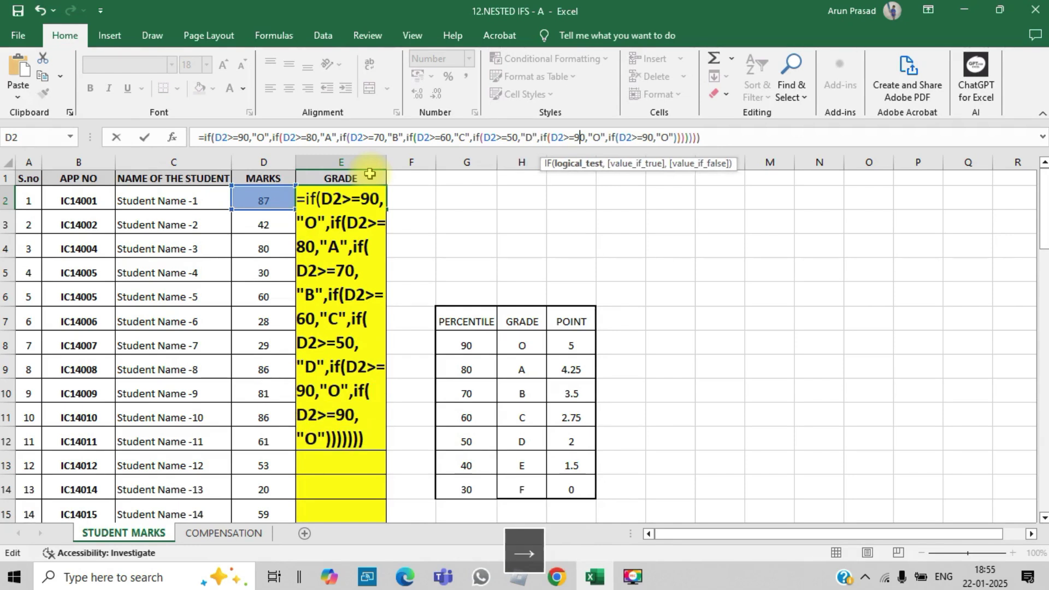
{"action": "key", "text": "BackSpace"}
{"action": "type", "text": "4"}
{"action": "key", "text": "Right"}
{"action": "key", "text": "Right"}
{"action": "key", "text": "Right"}
{"action": "key", "text": "Right"}
{"action": "key", "text": "BackSpace"}
{"action": "type", "text": "E"}
- Delete the seventh IF fragment and its preceding comma, leaving the closing parentheses after "E"
{"action": "key", "text": "Right"}
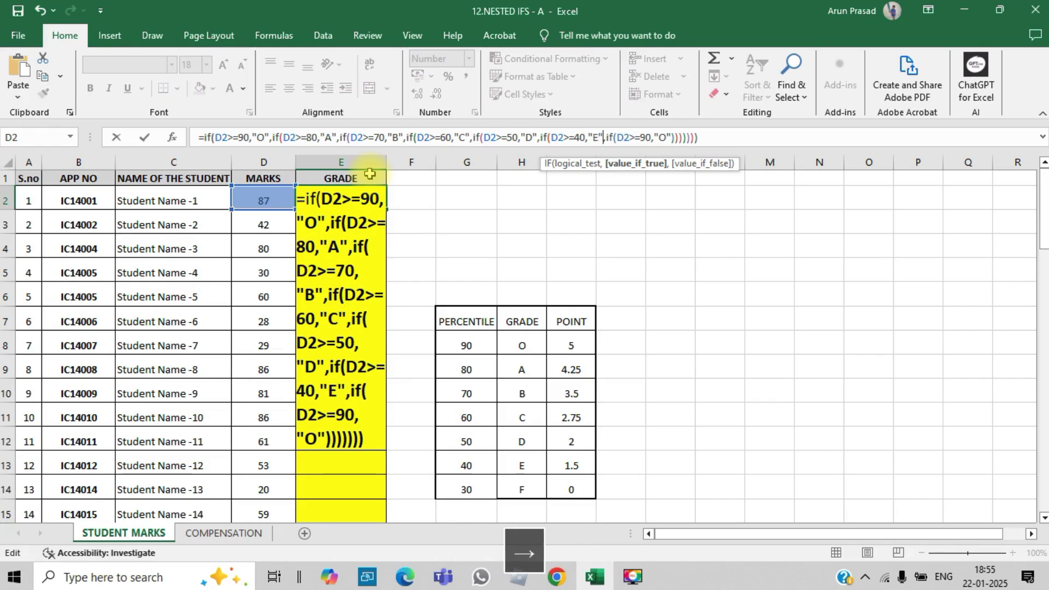
{"action": "key", "text": "Right"}
{"action": "key", "text": "Right"}
{"action": "key", "text": "Right"}
{"action": "key", "text": "Right"}
{"action": "key", "text": "Right"}
{"action": "key", "text": "Right"}
{"action": "key", "text": "Right"}
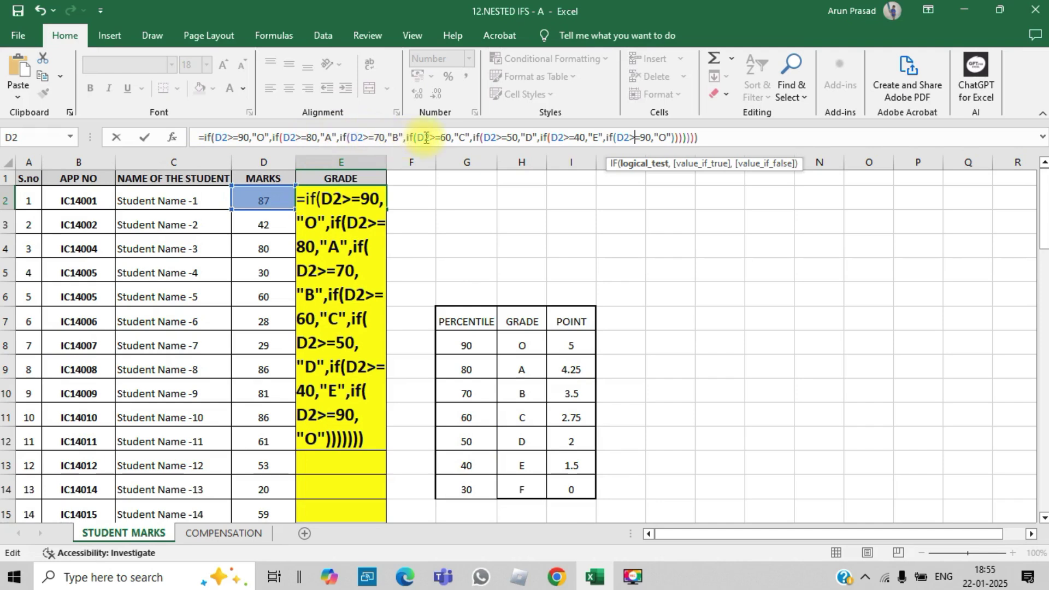
{"action": "left_click", "coordinate": [676, 138]}
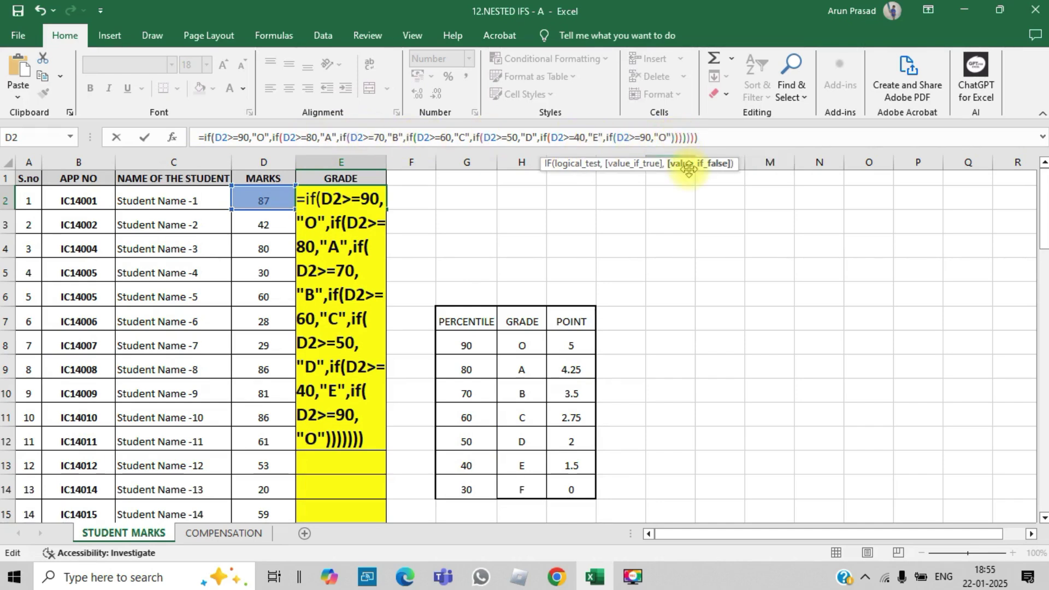
{"action": "key", "text": "Left"}
{"action": "key", "text": "BackSpace"}
{"action": "key", "text": "BackSpace"}
{"action": "key", "text": "BackSpace"}
{"action": "key", "text": "BackSpace"}
{"action": "key", "text": "BackSpace"}
{"action": "key", "text": "BackSpace"}
{"action": "key", "text": "BackSpace"}
{"action": "key", "text": "BackSpace"}
{"action": "key", "text": "BackSpace"}
{"action": "key", "text": "BackSpace"}
{"action": "key", "text": "BackSpace"}
{"action": "key", "text": "BackSpace"}
{"action": "key", "text": "BackSpace"}
{"action": "key", "text": "BackSpace"}
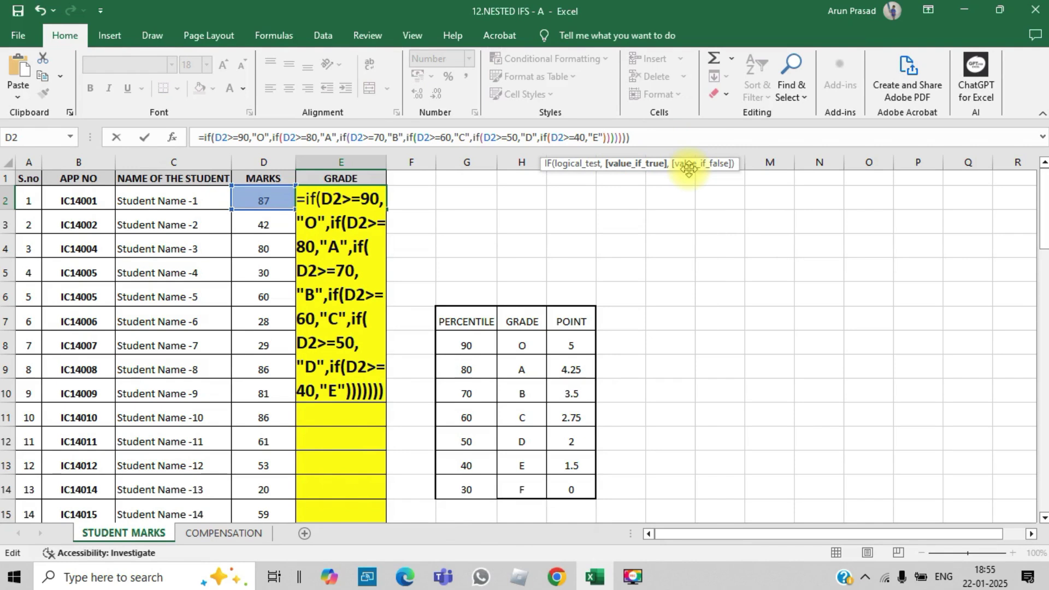
- Complete E2's nested IF with "F" as the final result, accept the proposed formula correction, and fill it down the GRADE column
{"action": "type", "text": ",\"F\""}
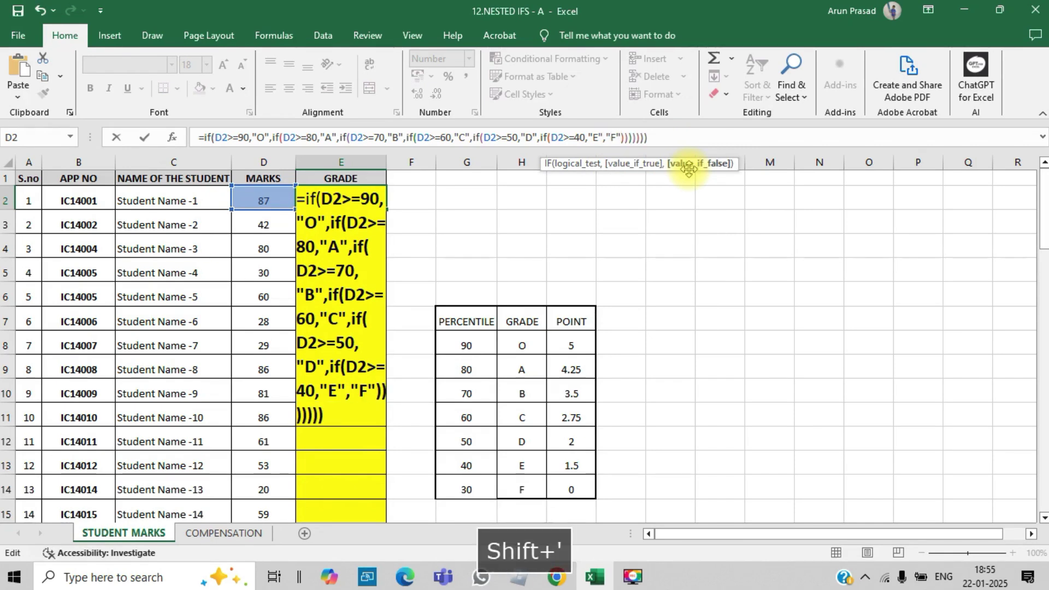
{"action": "left_click", "coordinate": [667, 134]}
{"action": "key", "text": "Return"}
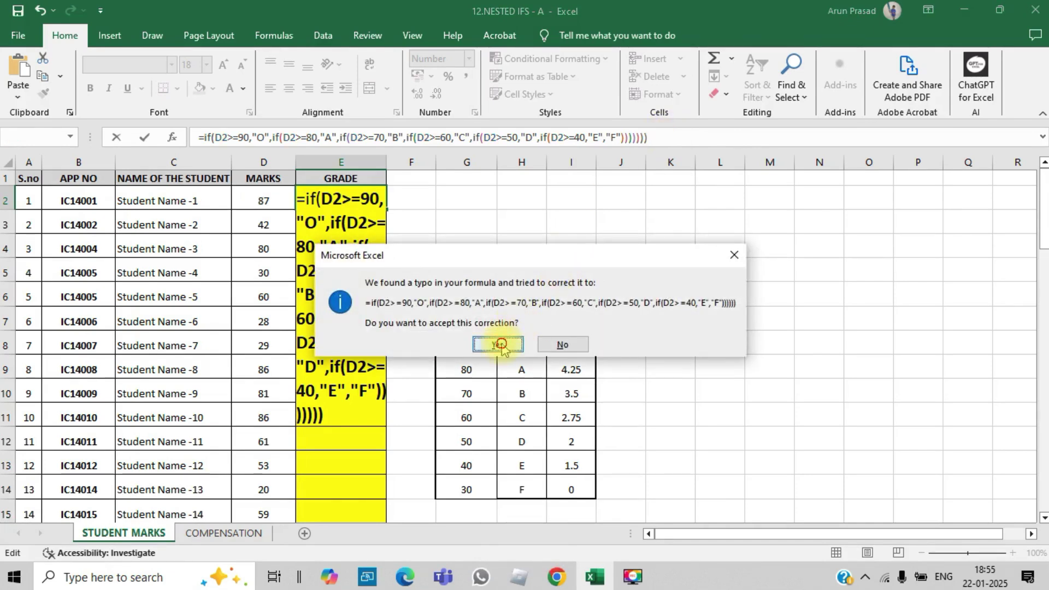
{"action": "left_click", "coordinate": [497, 344]}
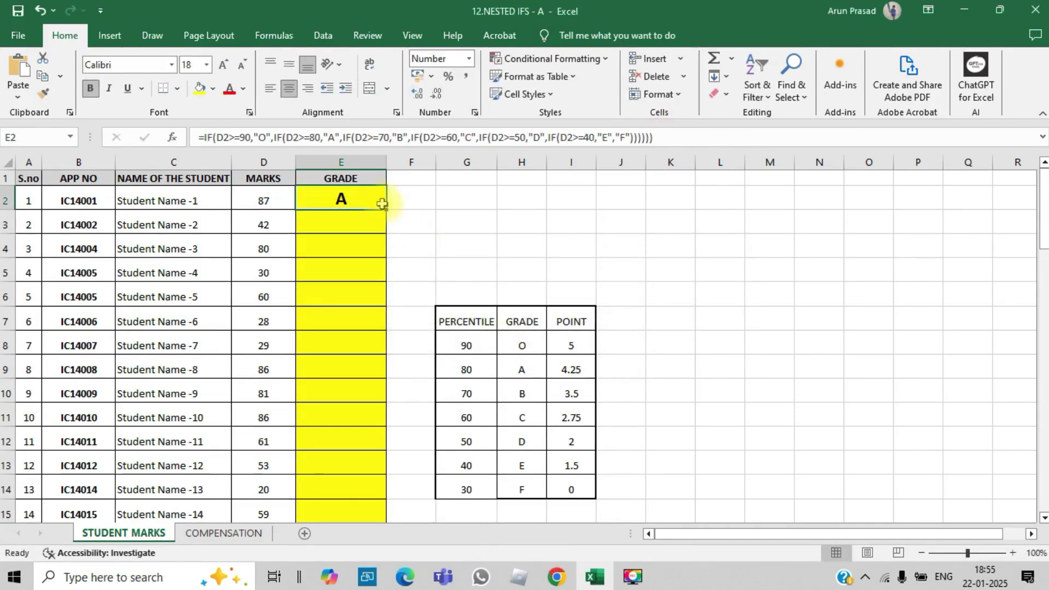
{"action": "double_click", "coordinate": [387, 208]}
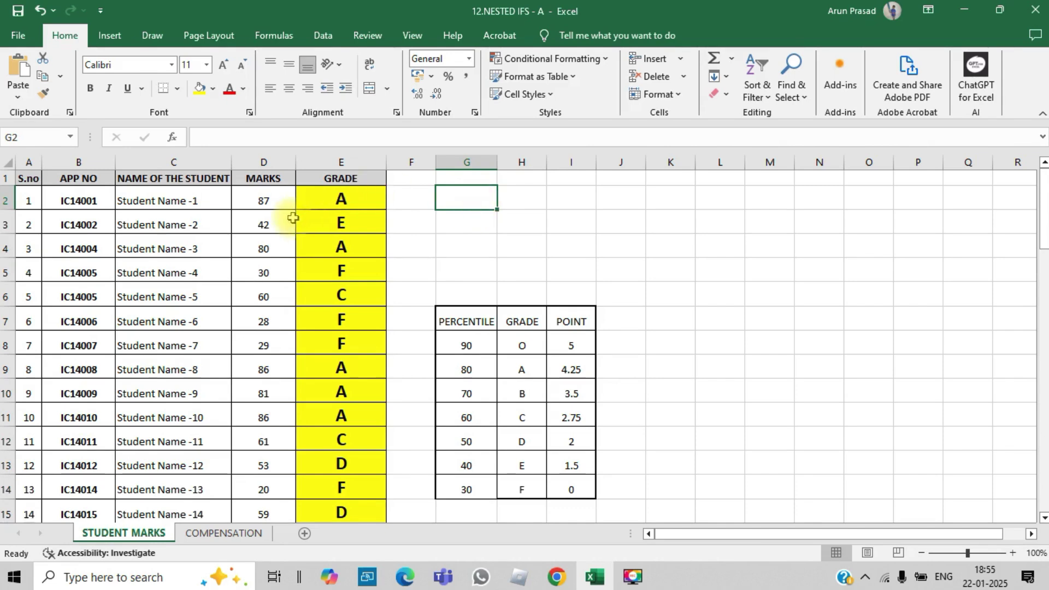
- Check the grades of several students against their marks and the percentile and grade table
{"action": "left_click", "coordinate": [478, 366]}
{"action": "left_click_drag", "start_coordinate": [468, 341], "coordinate": [468, 364]}
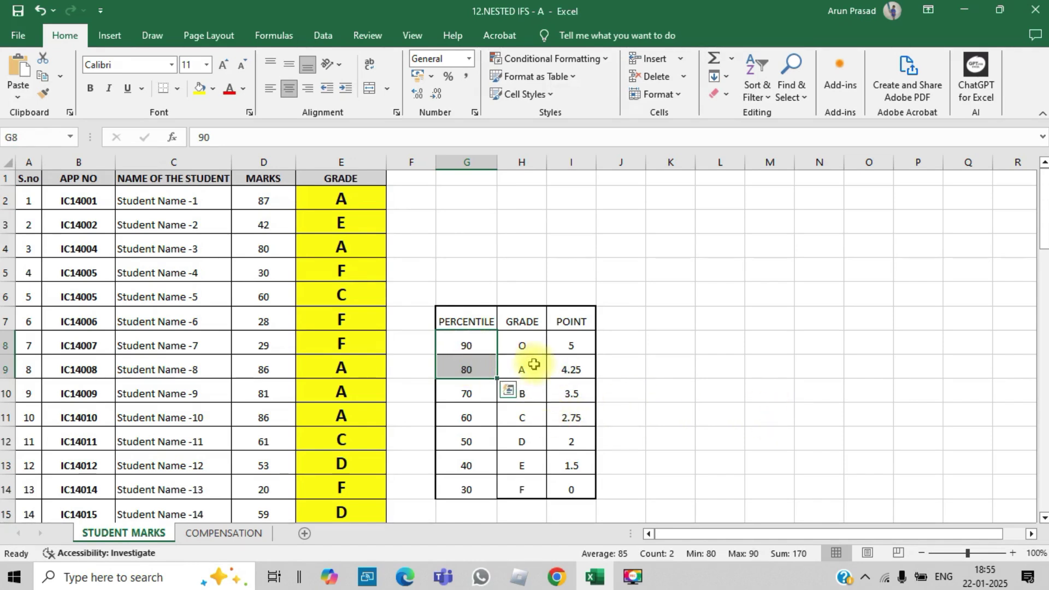
{"action": "left_click", "coordinate": [343, 198]}
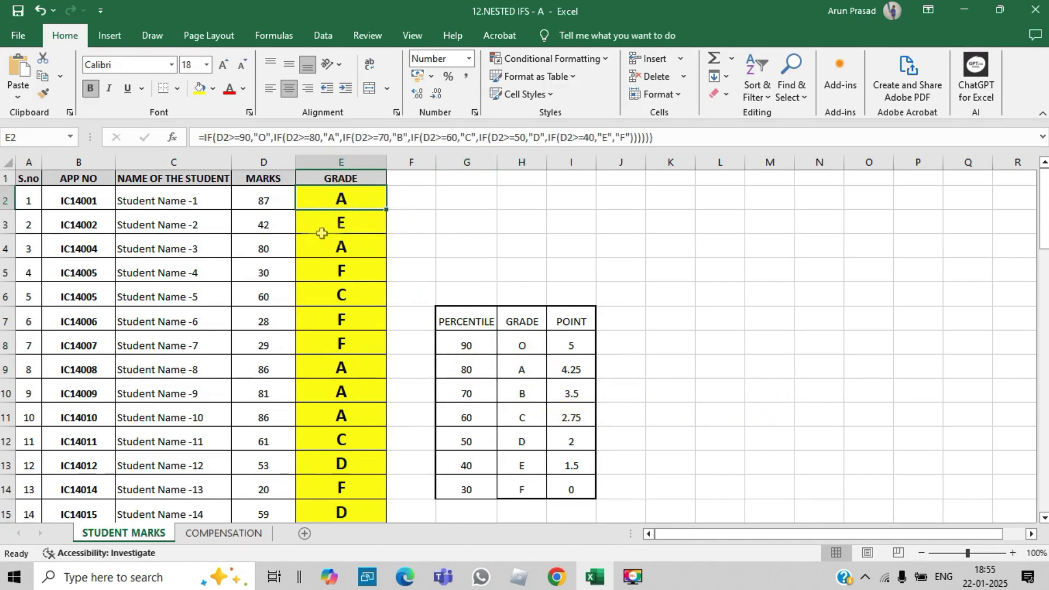
{"action": "left_click", "coordinate": [281, 225]}
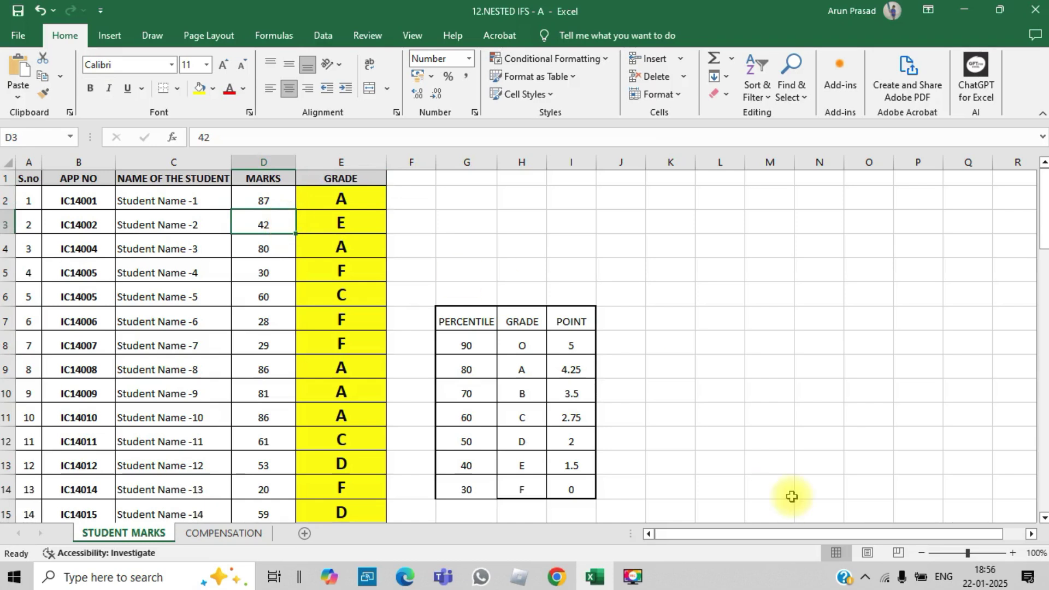
{"action": "left_click_drag", "start_coordinate": [466, 466], "coordinate": [465, 438]}
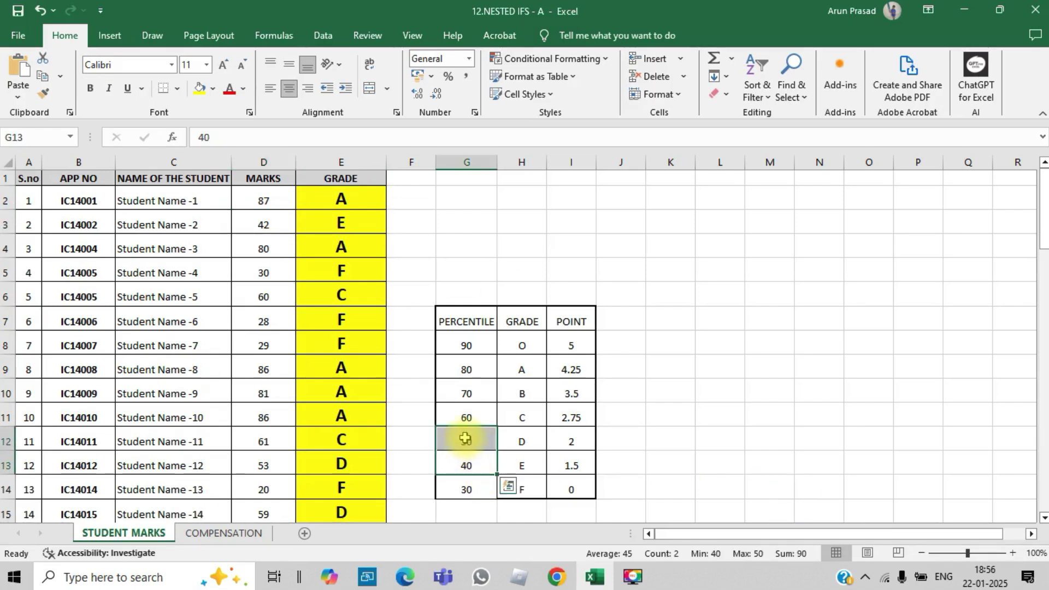
{"action": "left_click", "coordinate": [470, 468]}
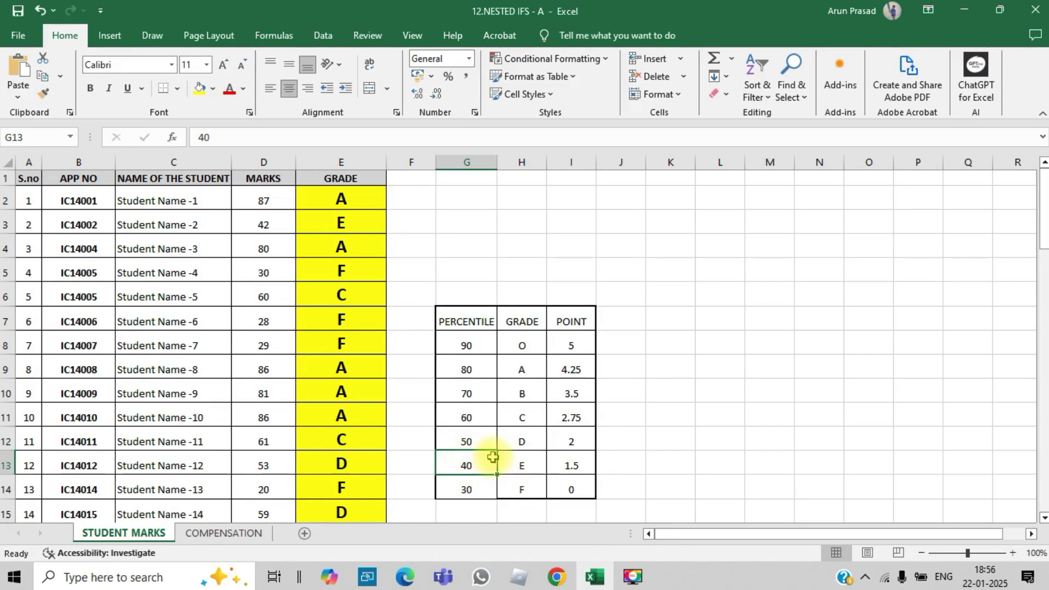
{"action": "left_click", "coordinate": [529, 465]}
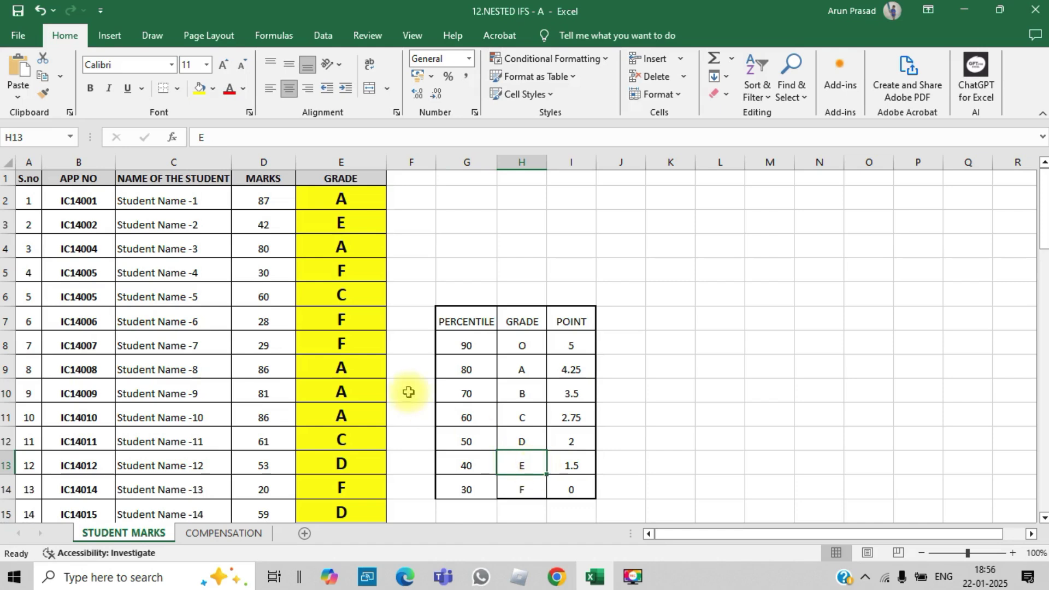
{"action": "left_click", "coordinate": [307, 439]}
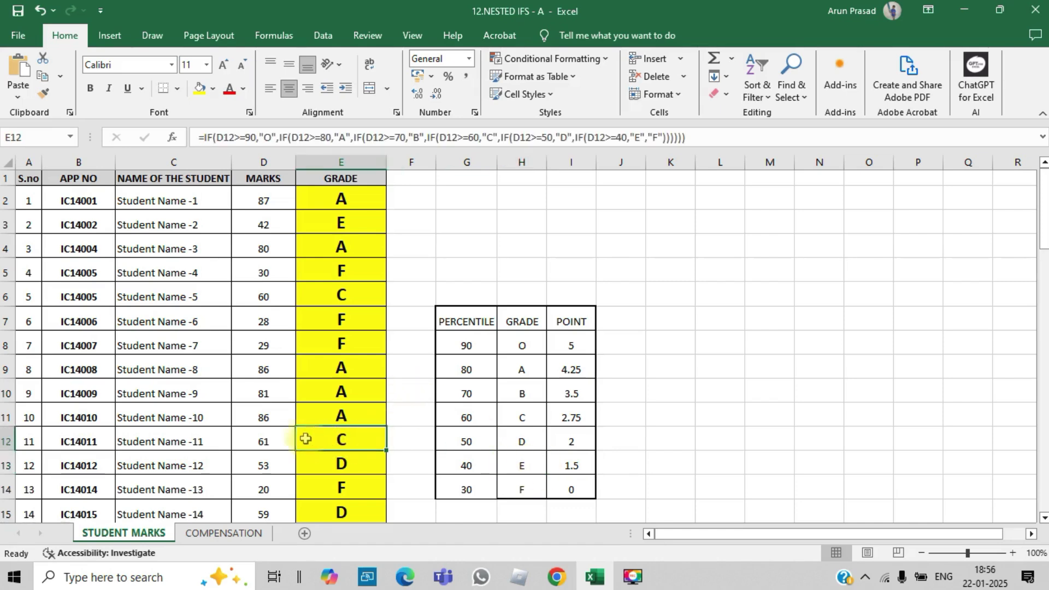
{"action": "left_click", "coordinate": [256, 443]}
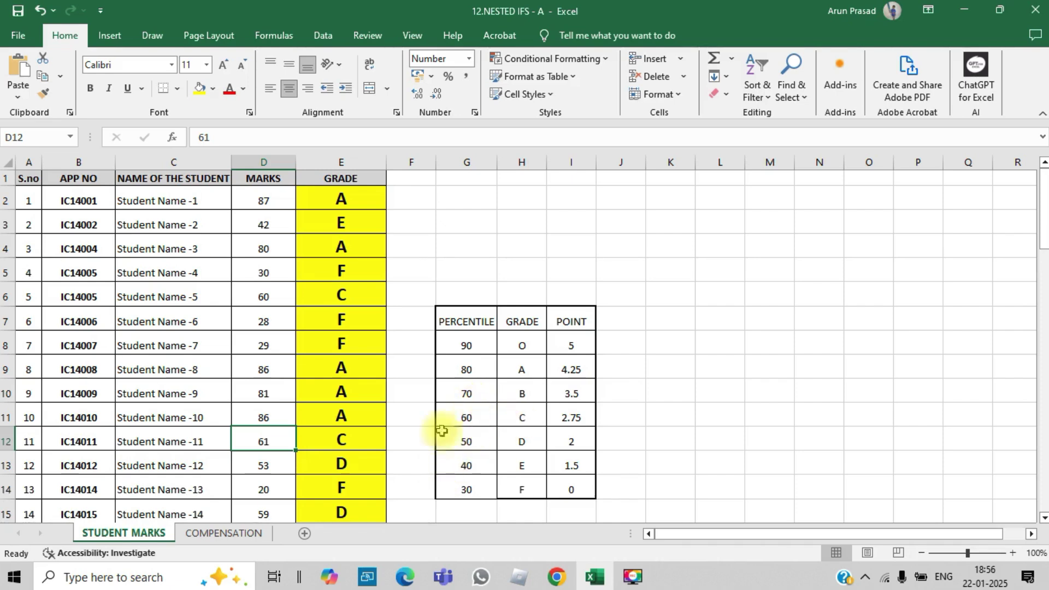
{"action": "left_click", "coordinate": [342, 439]}
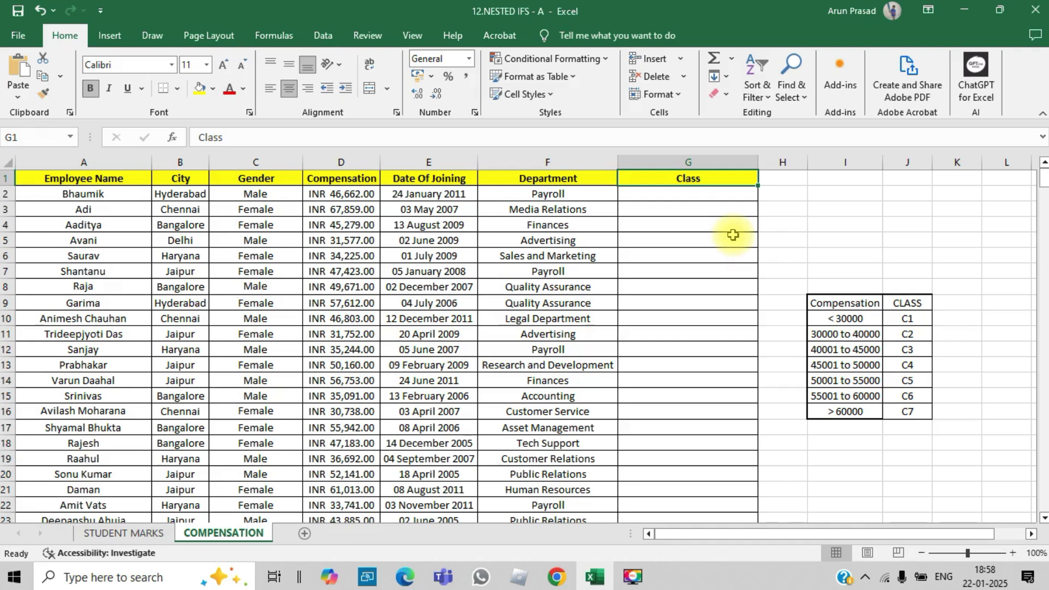
- On the COMPENSATION sheet, begin an IF formula in G2 that tests D2<30000 with the result "C1", following the class table
{"action": "left_click", "coordinate": [863, 303]}
{"action": "left_click", "coordinate": [900, 411], "text": "shift"}
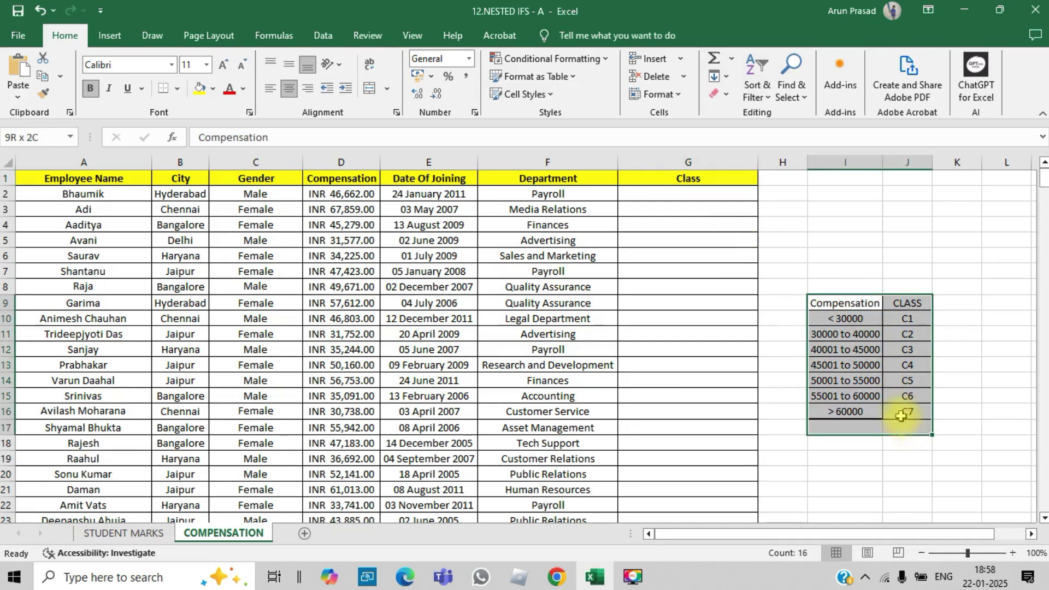
{"action": "left_click", "coordinate": [722, 200]}
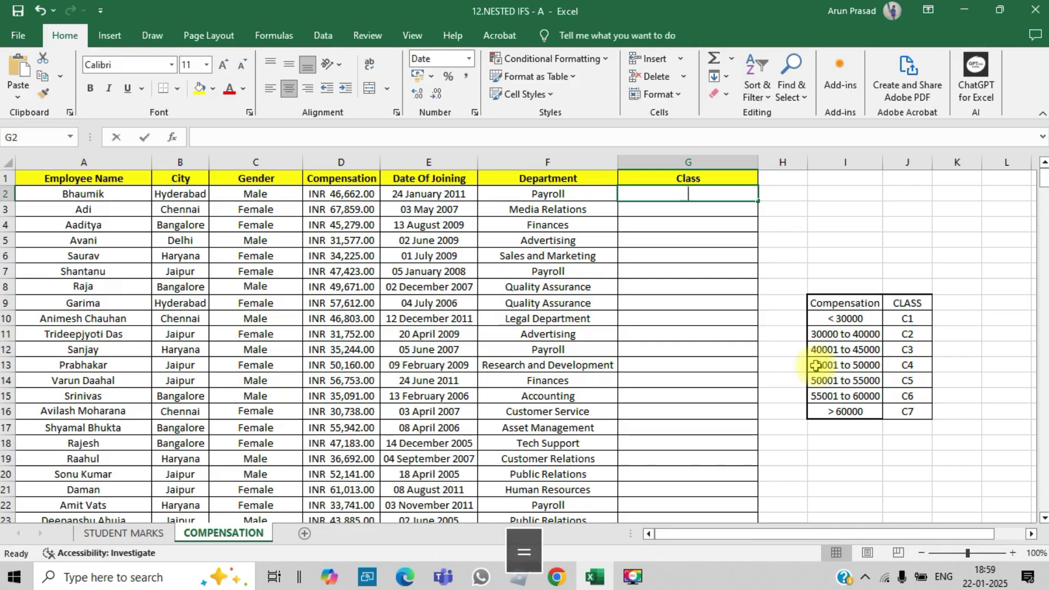
{"action": "type", "text": "=if("}
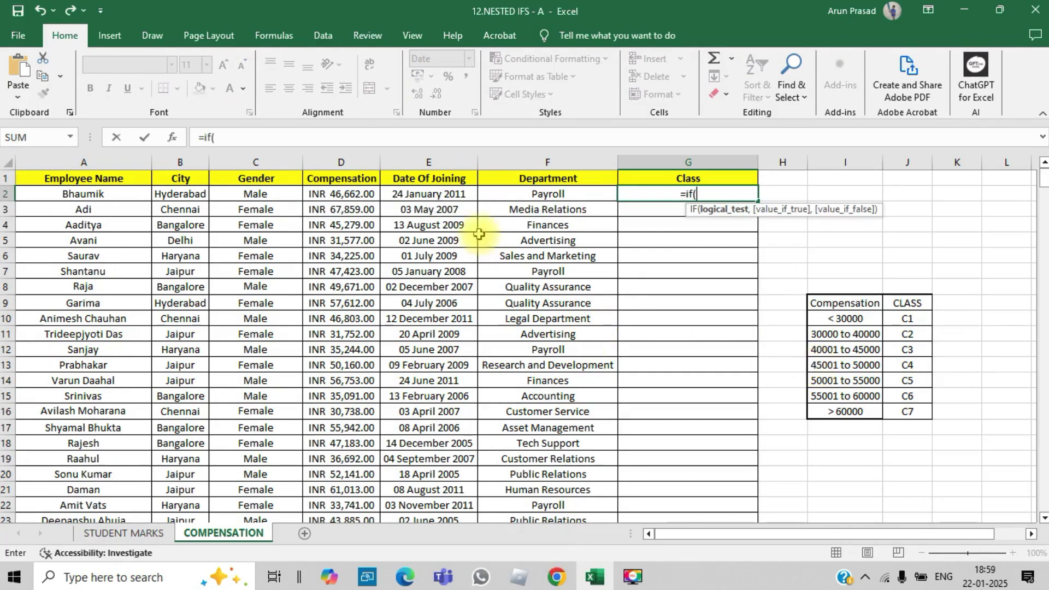
{"action": "left_click", "coordinate": [358, 194]}
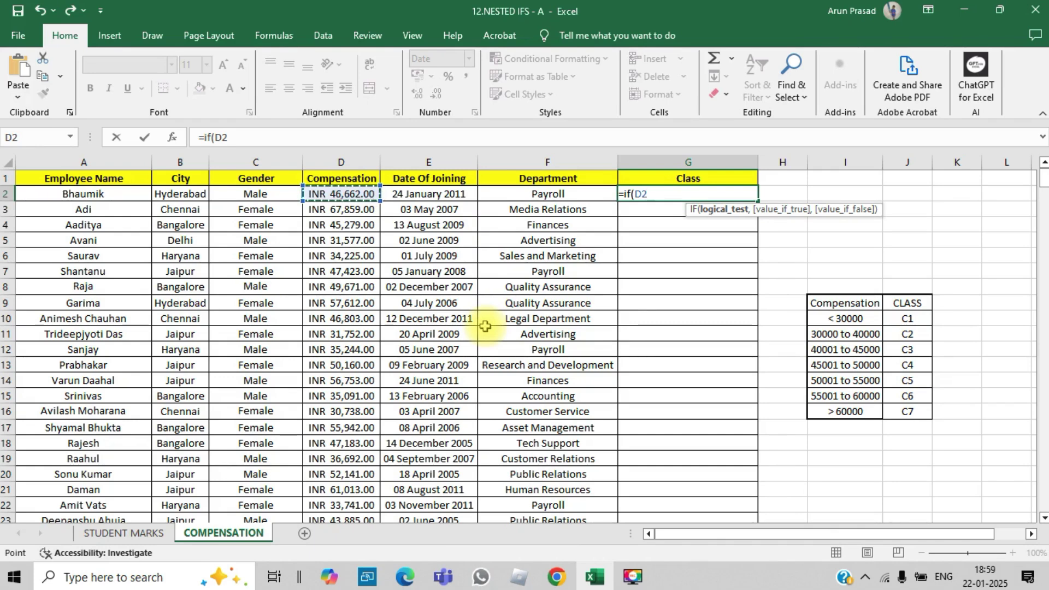
{"action": "type", "text": "<"}
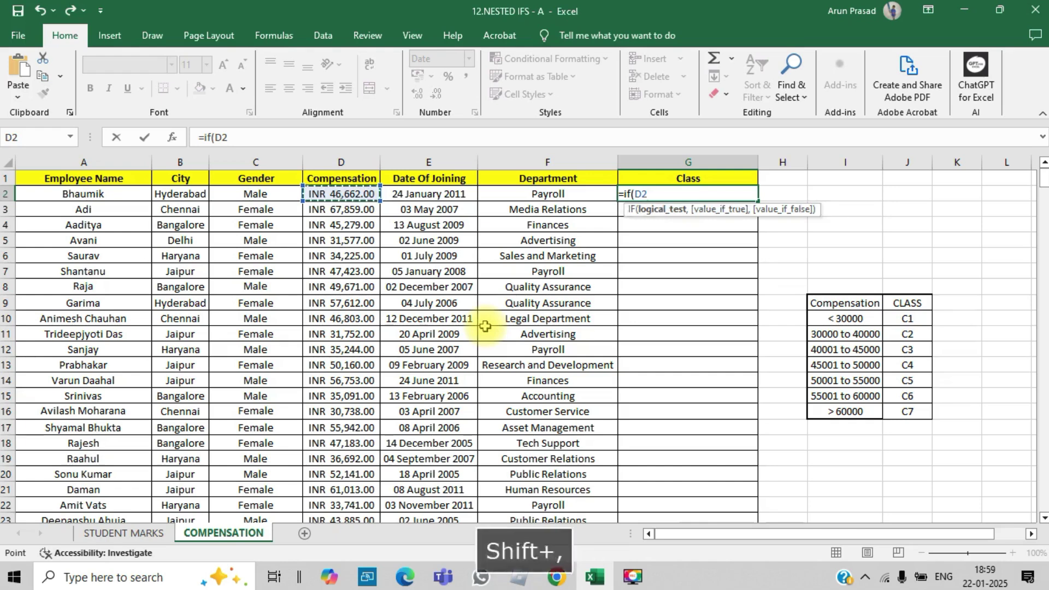
{"action": "type", "text": "300"}
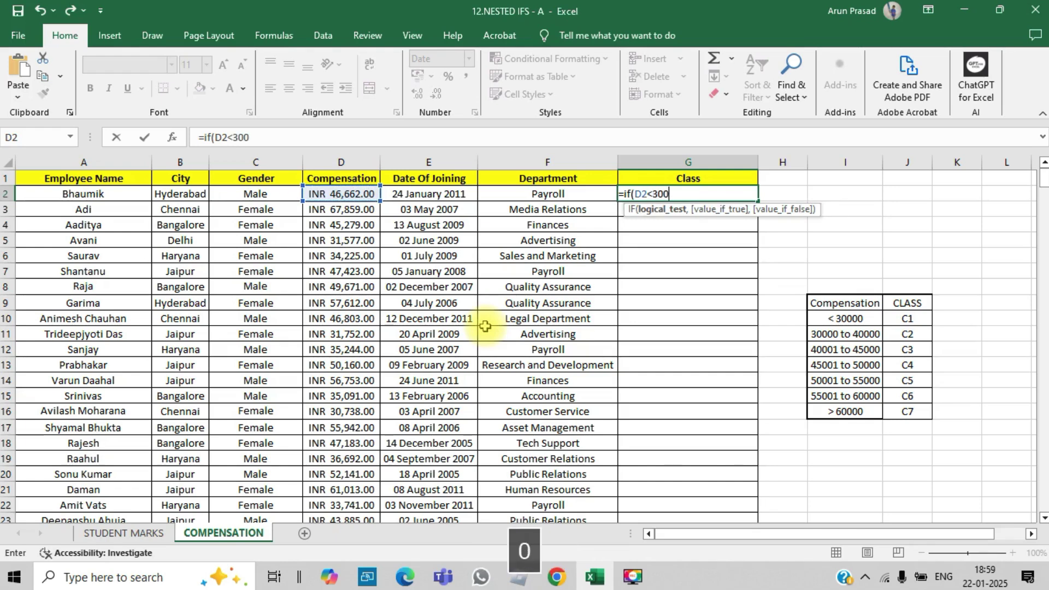
{"action": "type", "text": "00,"}
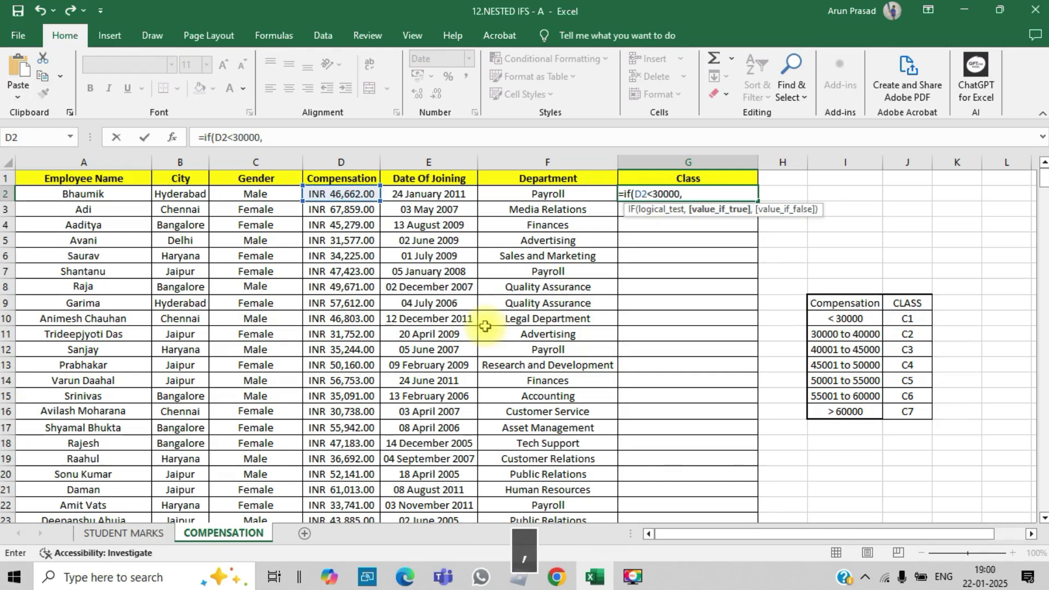
{"action": "type", "text": "\""}
{"action": "key", "text": "Caps_Lock"}
{"action": "type", "text": "C1"}
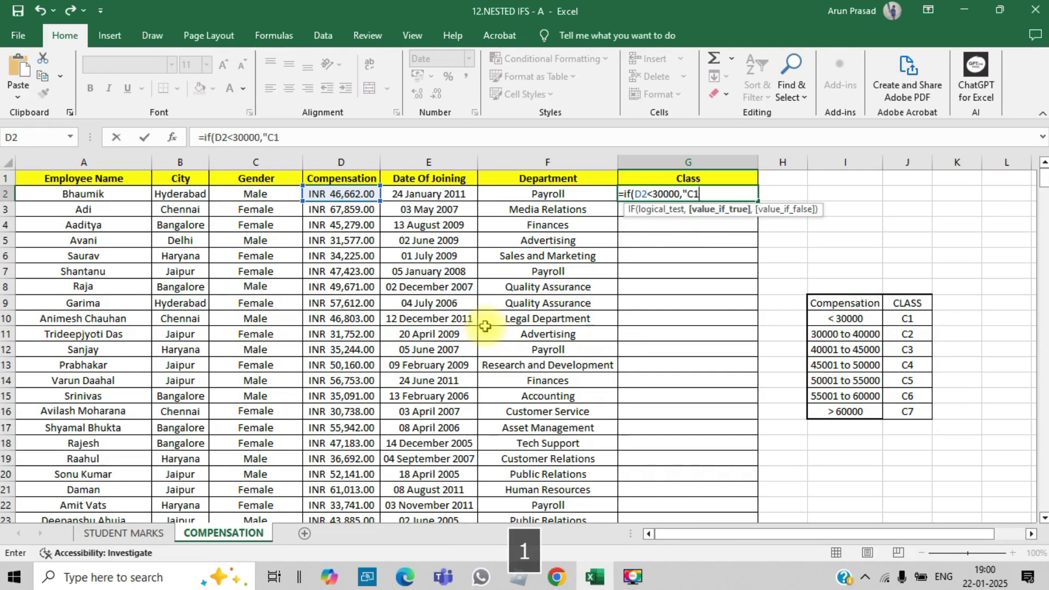
{"action": "type", "text": "\","}
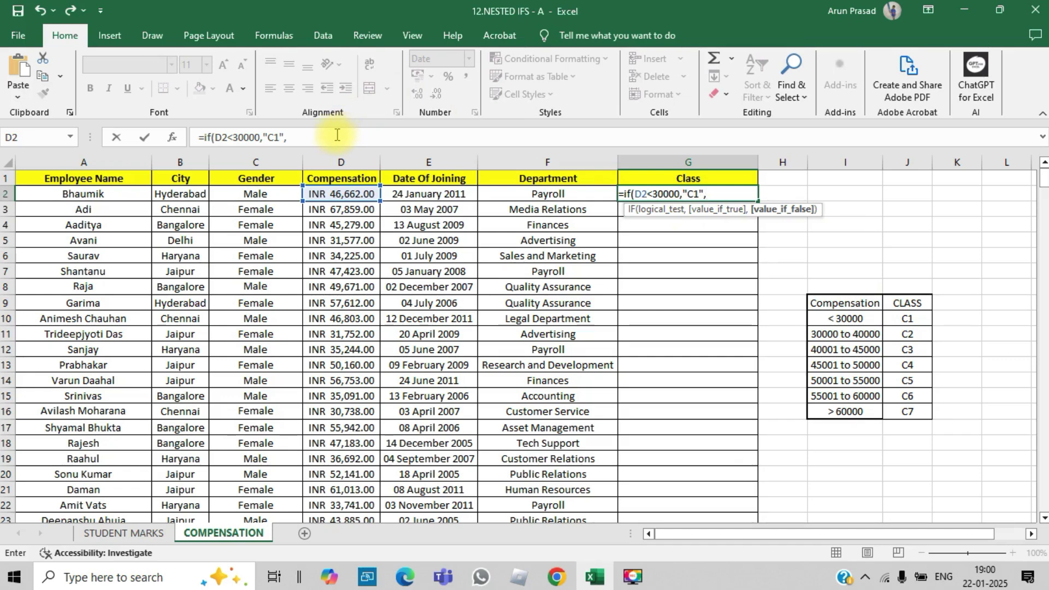
- Copy the if(D2<30000,"C1", fragment without the equals sign and paste it five times at the formula's end
{"action": "left_click_drag", "start_coordinate": [304, 137], "coordinate": [206, 136]}
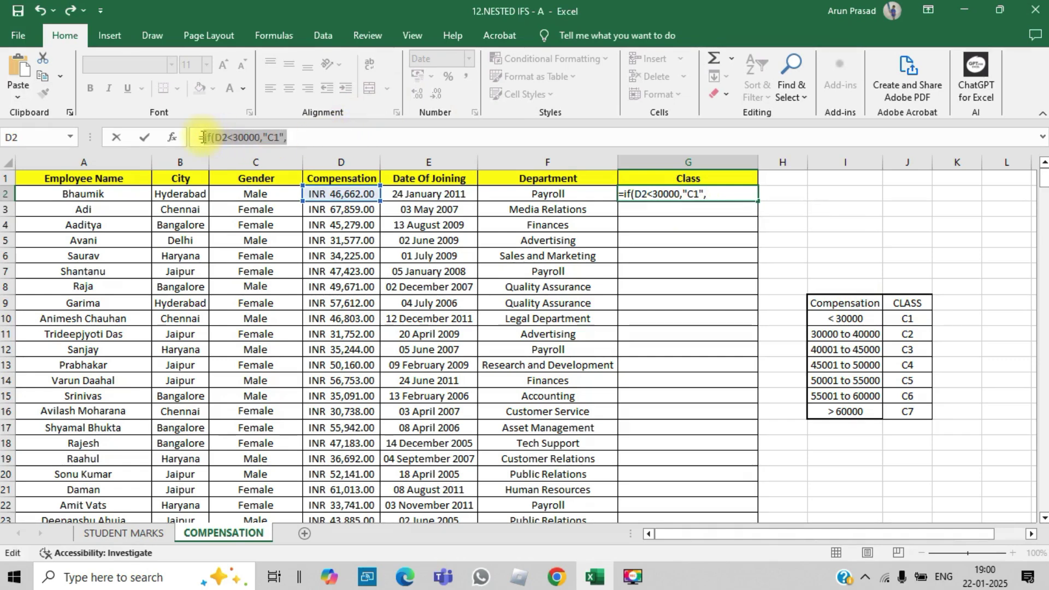
{"action": "key", "text": "ctrl+c"}
{"action": "left_click", "coordinate": [322, 134]}
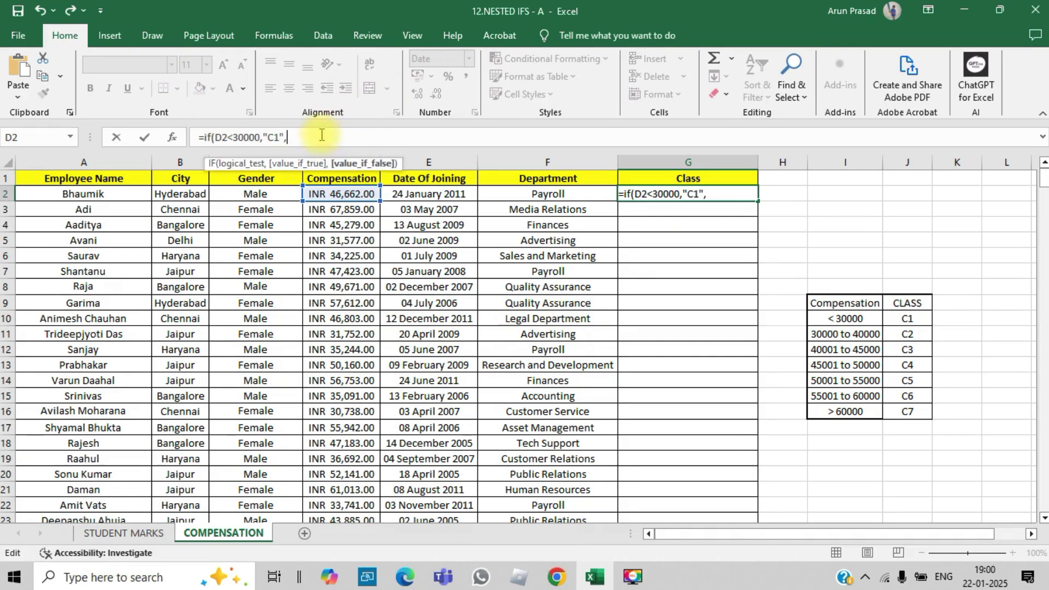
{"action": "key", "text": "ctrl+v"}
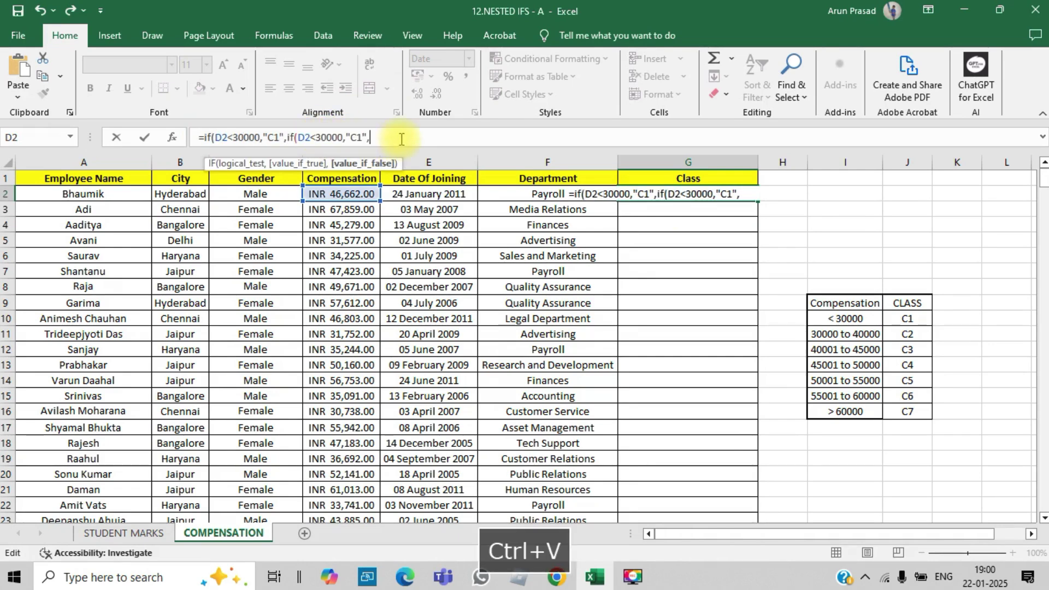
{"action": "key", "text": "ctrl+v"}
{"action": "key", "text": "ctrl+v"}
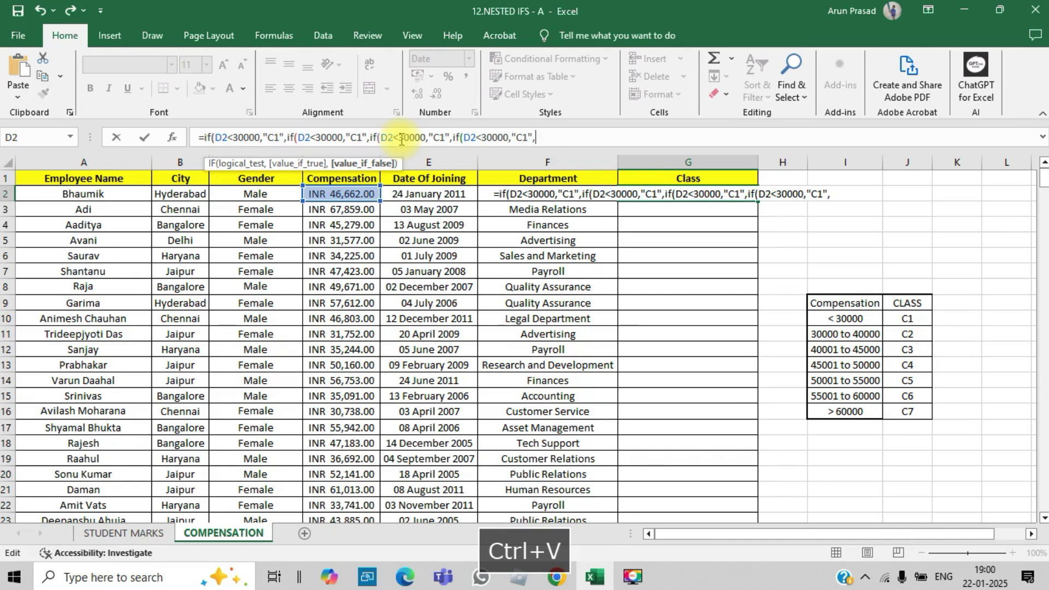
{"action": "key", "text": "ctrl+v"}
{"action": "key", "text": "ctrl+v"}
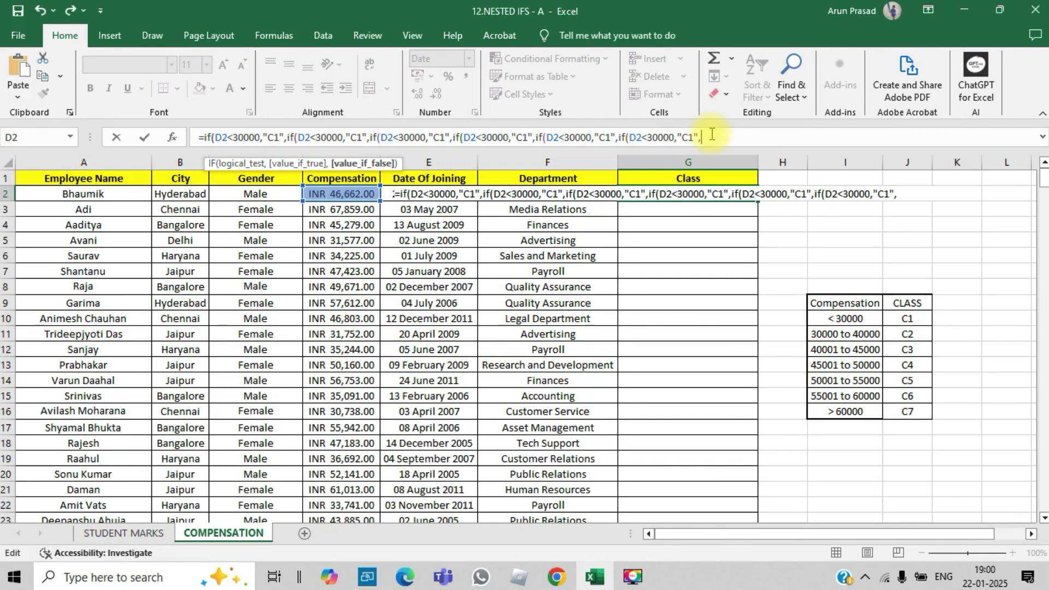
- Add "C7" as the formula's final result and close all the nested IFs with parentheses
{"action": "type", "text": "\""}
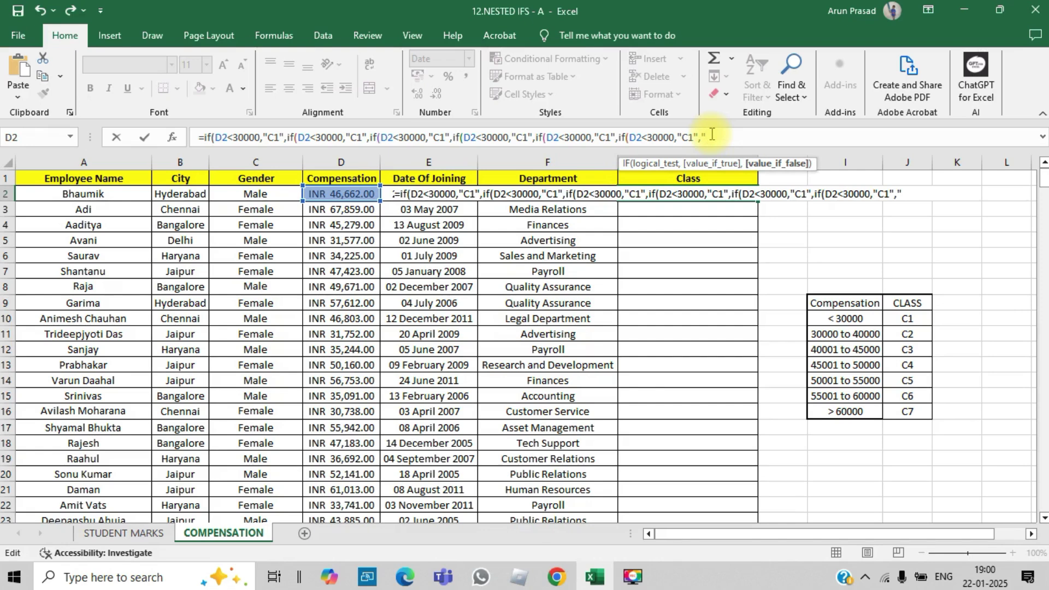
{"action": "type", "text": "C7"}
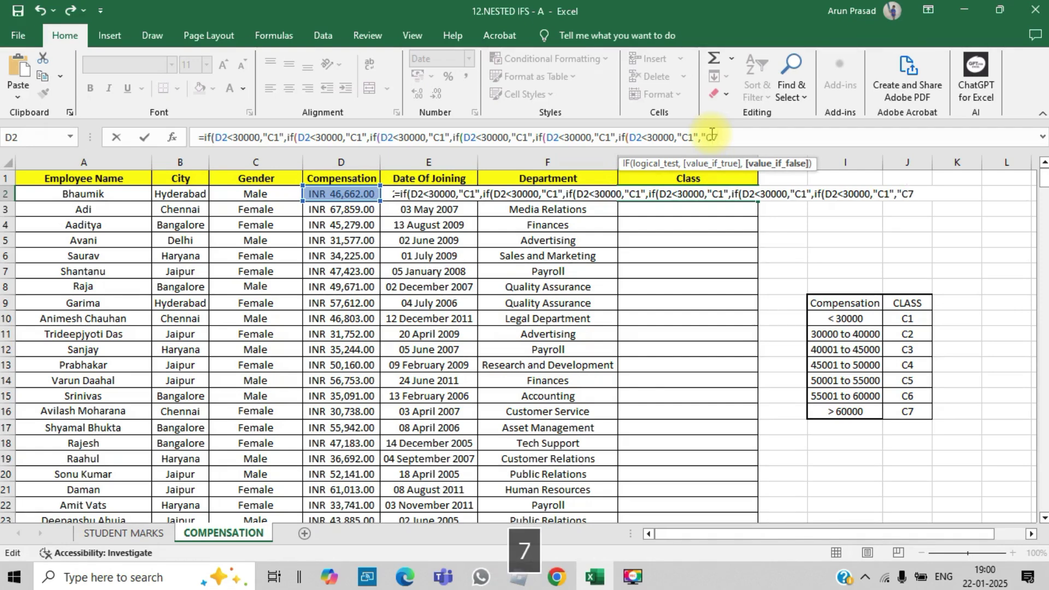
{"action": "type", "text": "\""}
{"action": "type", "text": "))"}
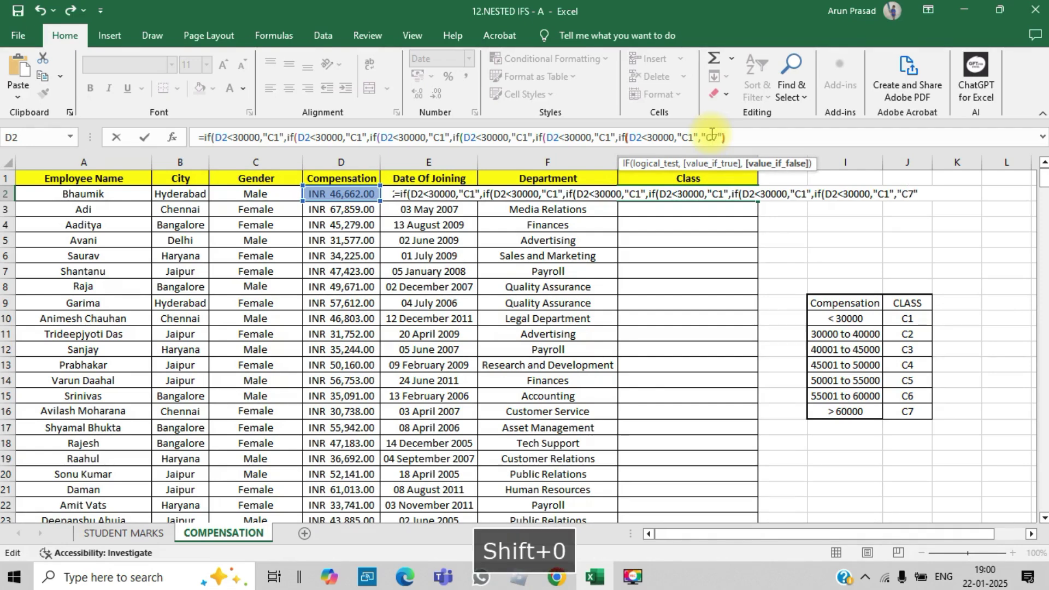
{"action": "type", "text": "))))"}
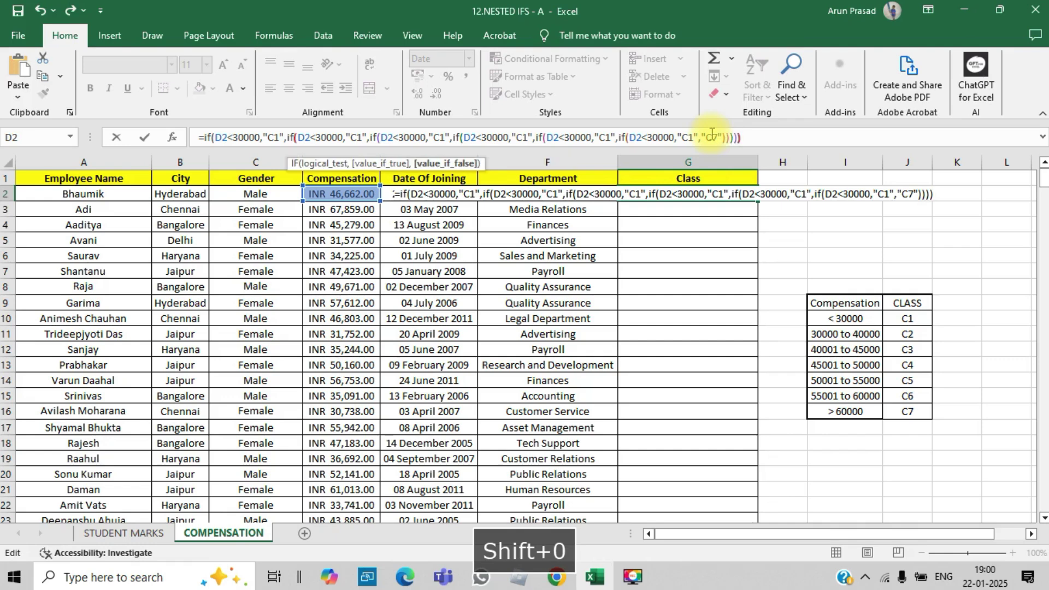
{"action": "type", "text": ")"}
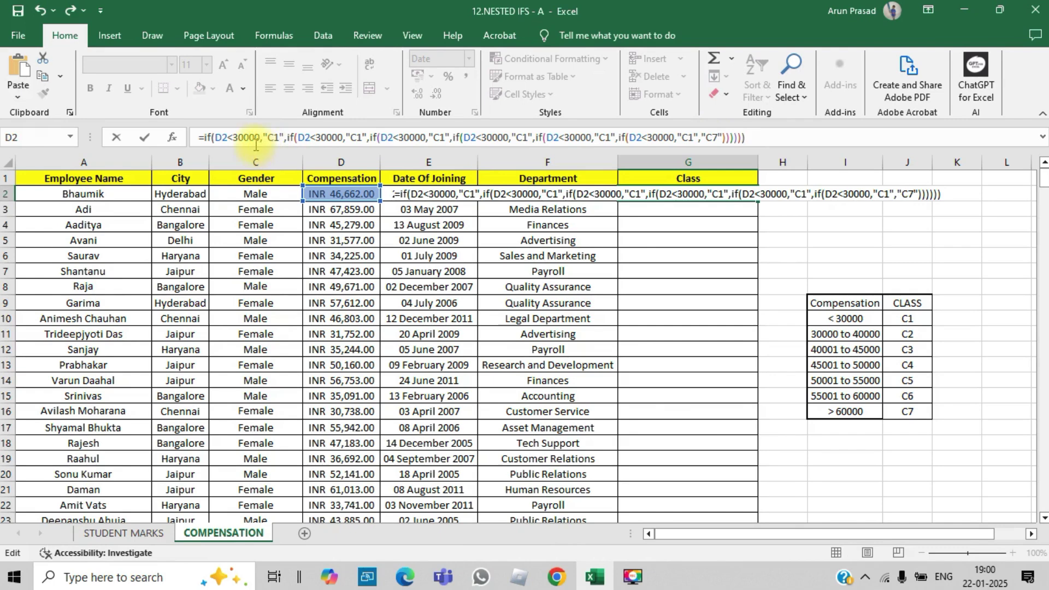
- Change the second IF condition to D2<40000 with the result "C2"
{"action": "left_click", "coordinate": [322, 136]}
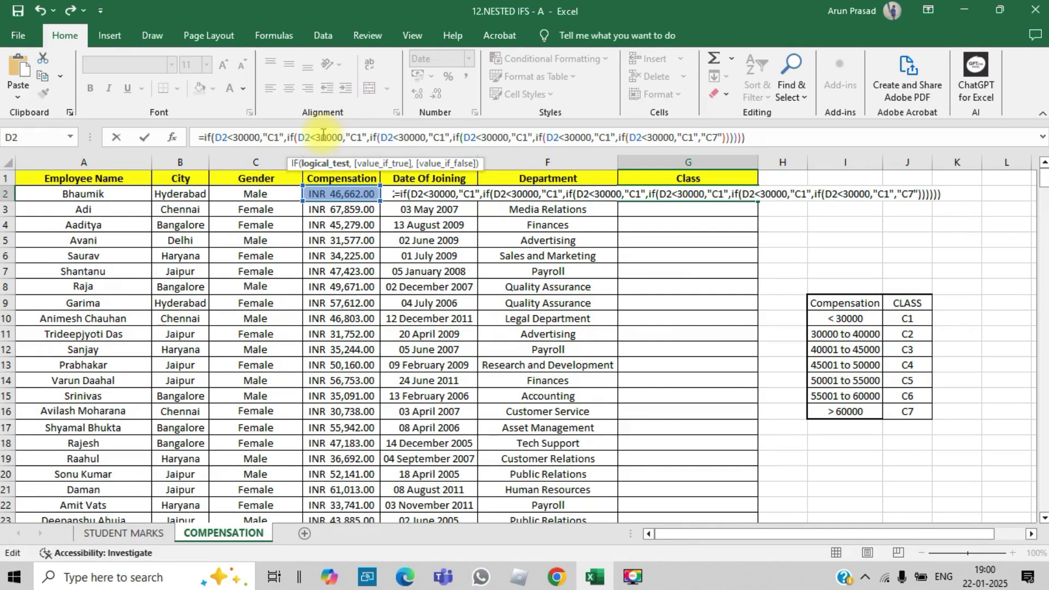
{"action": "key", "text": "BackSpace"}
{"action": "type", "text": "4"}
{"action": "key", "text": "Right"}
{"action": "key", "text": "Right"}
{"action": "key", "text": "Right"}
{"action": "key", "text": "Right"}
{"action": "key", "text": "BackSpace"}
{"action": "type", "text": "2"}
- Change the third IF condition in the G2 formula to D2<50000 with the result "C3"
{"action": "key", "text": "Right"}
{"action": "key", "text": "Right"}
{"action": "key", "text": "Right"}
{"action": "key", "text": "Right"}
{"action": "key", "text": "Right"}
{"action": "key", "text": "Right"}
{"action": "key", "text": "Right"}
{"action": "key", "text": "Right"}
{"action": "key", "text": "Right"}
{"action": "key", "text": "Right"}
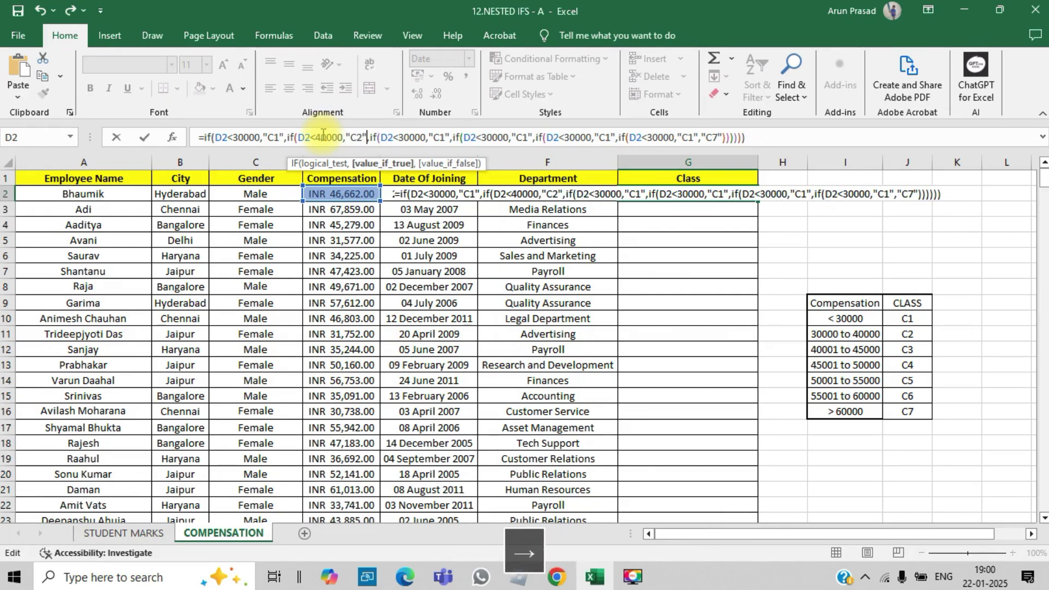
{"action": "key", "text": "BackSpace"}
{"action": "type", "text": "5"}
{"action": "key", "text": "Right"}
{"action": "key", "text": "Right"}
{"action": "key", "text": "Right"}
{"action": "key", "text": "Right"}
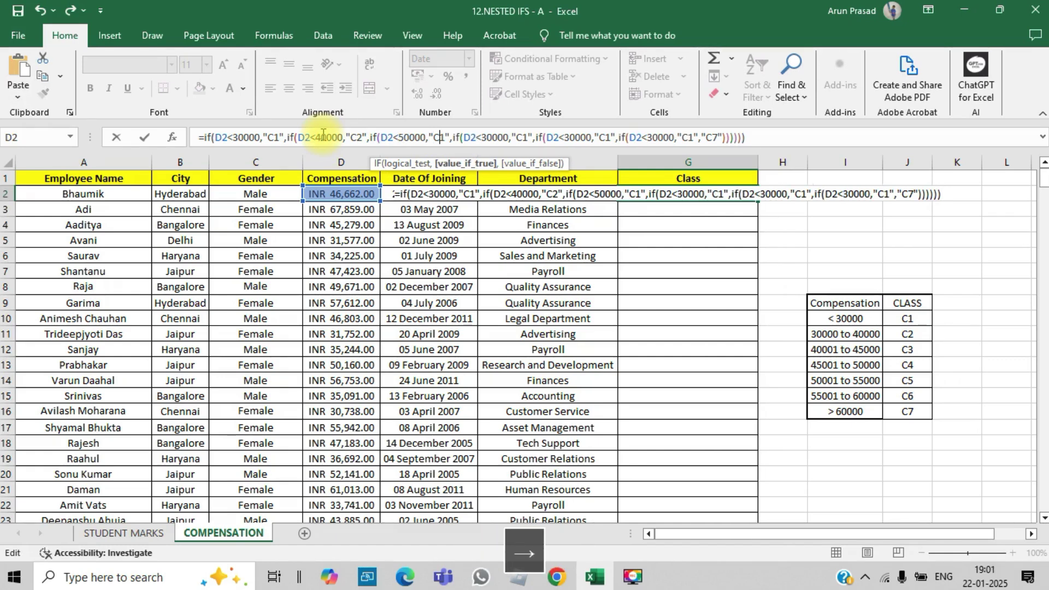
{"action": "key", "text": "BackSpace"}
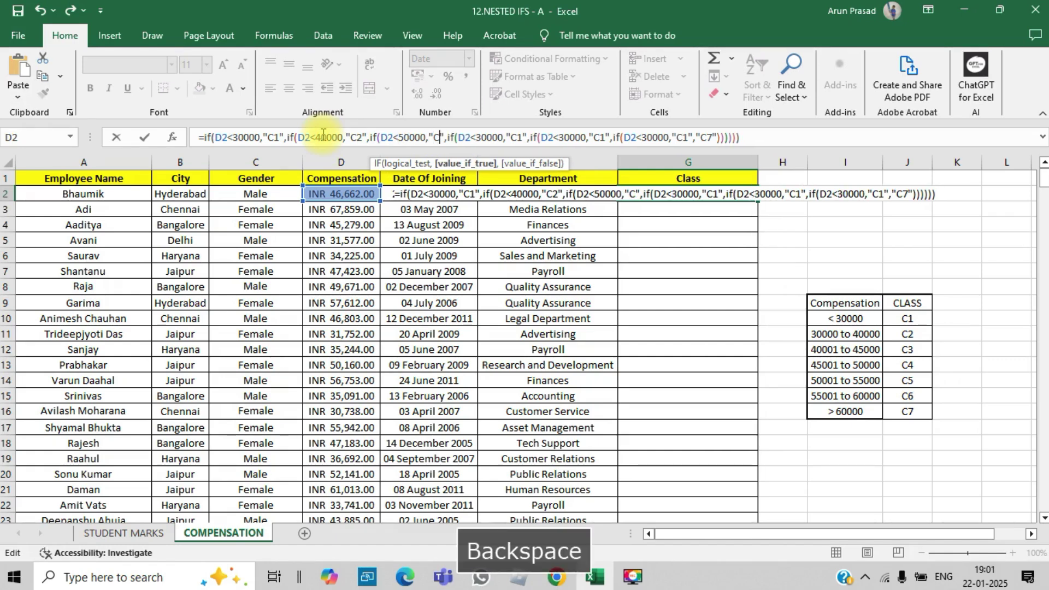
{"action": "type", "text": "3"}
- Change the fourth IF condition to D2<60000 with the result "C4"
{"action": "key", "text": "Right"}
{"action": "key", "text": "Right"}
{"action": "key", "text": "Right"}
{"action": "key", "text": "Right"}
{"action": "key", "text": "Right"}
{"action": "key", "text": "Right"}
{"action": "key", "text": "Right"}
{"action": "key", "text": "Right"}
{"action": "key", "text": "Right"}
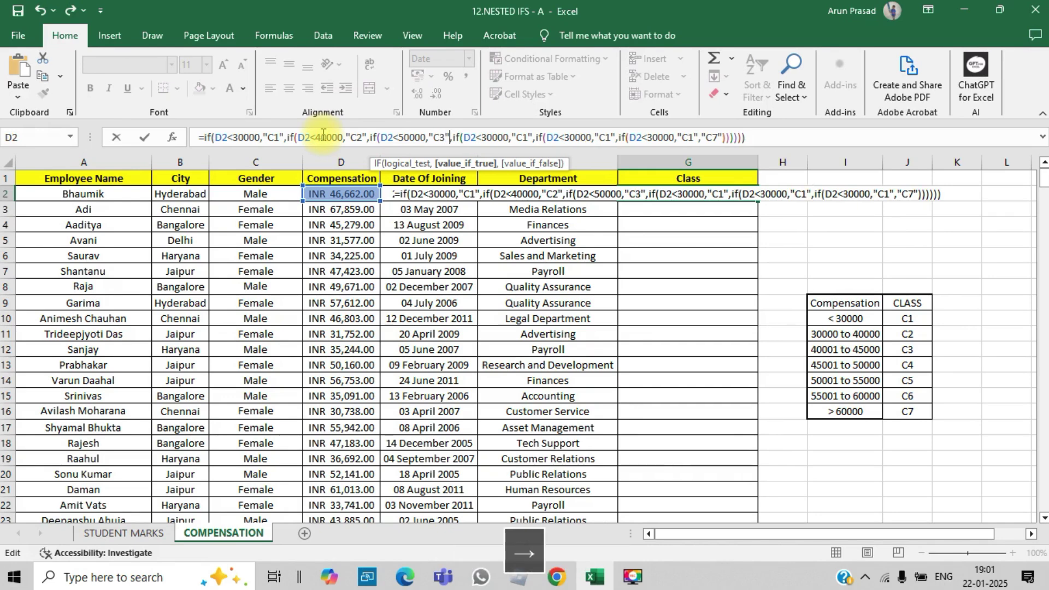
{"action": "key", "text": "BackSpace"}
{"action": "type", "text": "6"}
{"action": "key", "text": "Right"}
{"action": "key", "text": "Right"}
{"action": "key", "text": "Right"}
{"action": "key", "text": "Right"}
{"action": "key", "text": "Right"}
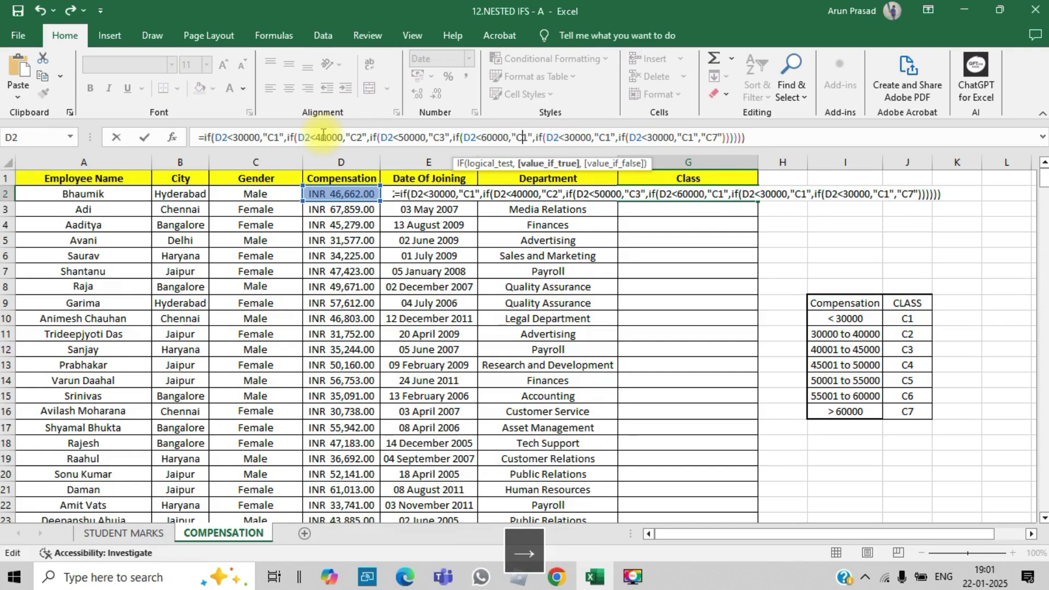
{"action": "key", "text": "BackSpace"}
{"action": "type", "text": "4"}
- Change the fifth IF condition to D2<70000 with the result "C5"
{"action": "key", "text": "Right"}
{"action": "key", "text": "Right"}
{"action": "key", "text": "Right"}
{"action": "key", "text": "Right"}
{"action": "key", "text": "Right"}
{"action": "key", "text": "Right"}
{"action": "key", "text": "Right"}
{"action": "key", "text": "Right"}
{"action": "key", "text": "Right"}
{"action": "key", "text": "BackSpace"}
{"action": "type", "text": "7"}
{"action": "key", "text": "Right"}
{"action": "key", "text": "Right"}
{"action": "key", "text": "Right"}
{"action": "key", "text": "Right"}
{"action": "key", "text": "Right"}
{"action": "key", "text": "Right"}
{"action": "key", "text": "Right"}
{"action": "key", "text": "Right"}
{"action": "key", "text": "BackSpace"}
{"action": "type", "text": "5"}
- Change the sixth IF condition to D2<80000 with the result "C6"
{"action": "key", "text": "Right"}
{"action": "key", "text": "Right"}
{"action": "key", "text": "Right"}
{"action": "key", "text": "Right"}
{"action": "key", "text": "Right"}
{"action": "key", "text": "Right"}
{"action": "key", "text": "Right"}
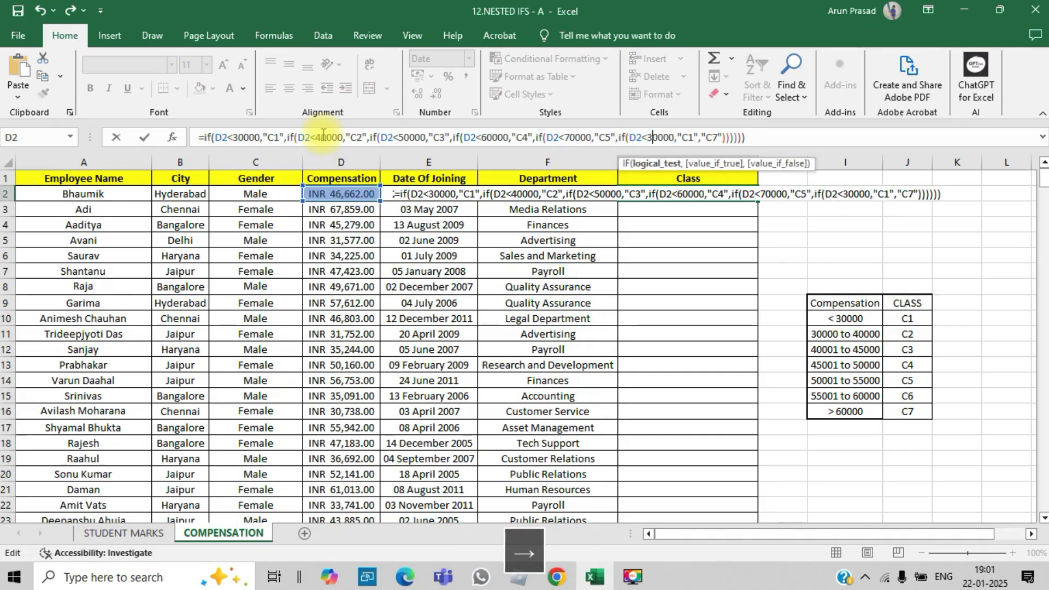
{"action": "key", "text": "BackSpace"}
{"action": "type", "text": "8"}
{"action": "key", "text": "Right"}
{"action": "key", "text": "Right"}
{"action": "key", "text": "Right"}
{"action": "key", "text": "Right"}
{"action": "key", "text": "Right"}
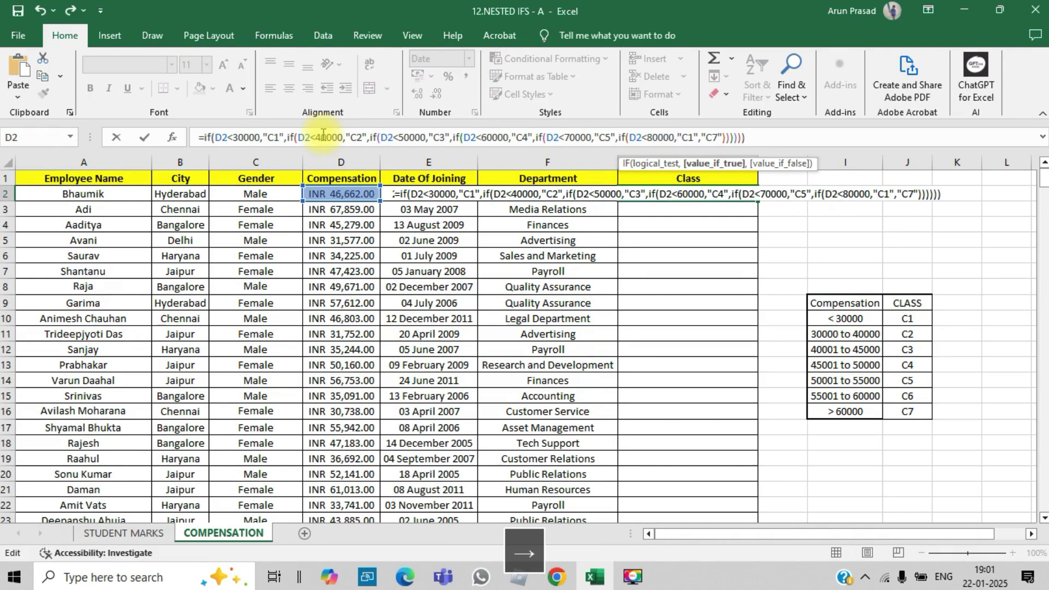
{"action": "key", "text": "BackSpace"}
{"action": "type", "text": "6"}
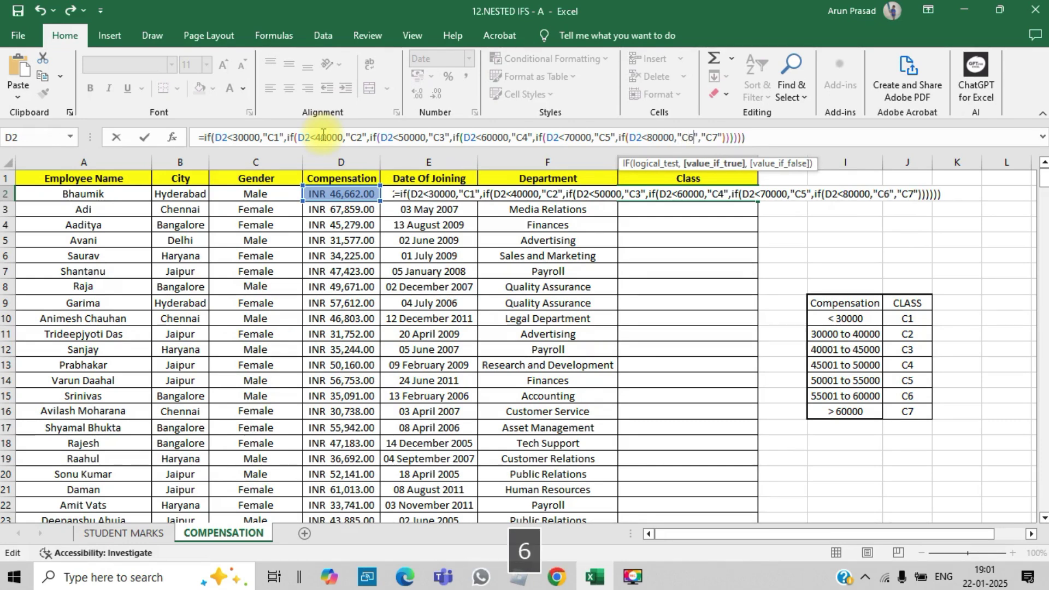
- Commit the nested IF formula in G2 and fill it down the Class column
{"action": "key", "text": "Return"}
{"action": "key", "text": "Up"}
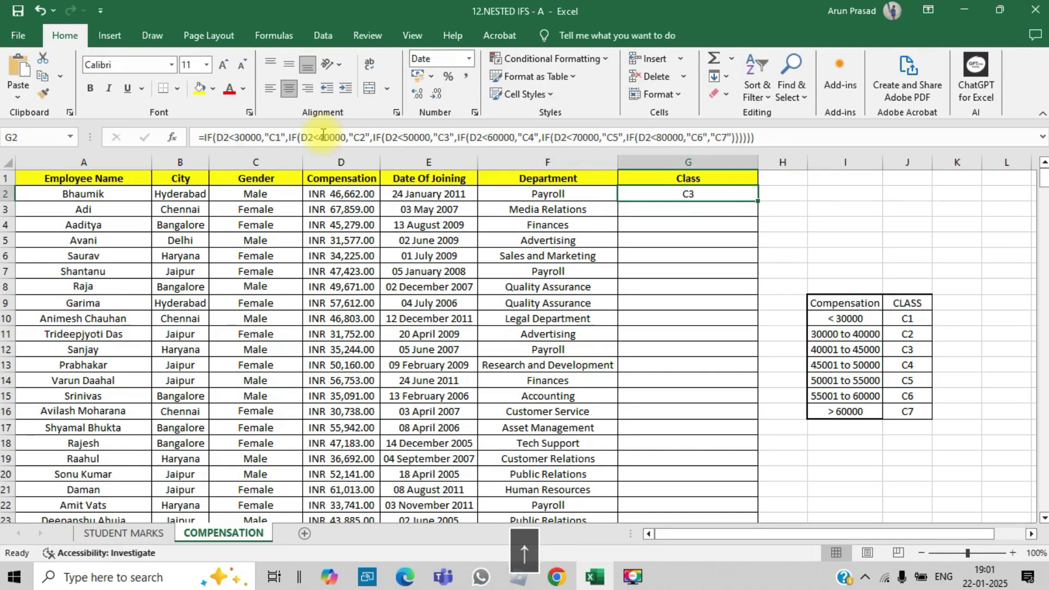
{"action": "double_click", "coordinate": [759, 201]}
- Reopen the G2 formula for editing and correct the "C3" condition to D2<45000
{"action": "key", "text": "F2"}
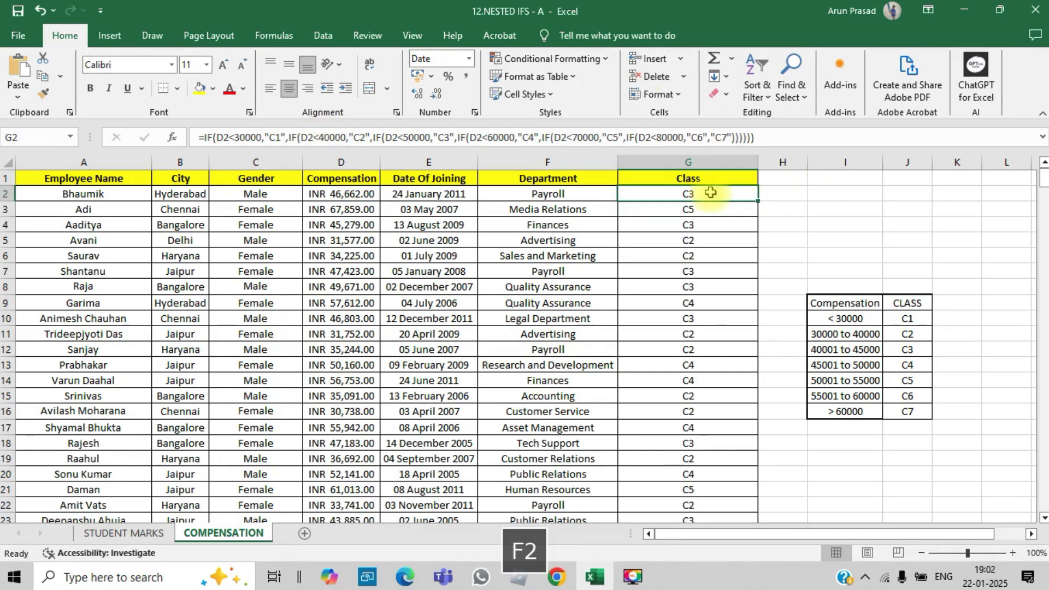
{"action": "double_click", "coordinate": [710, 193]}
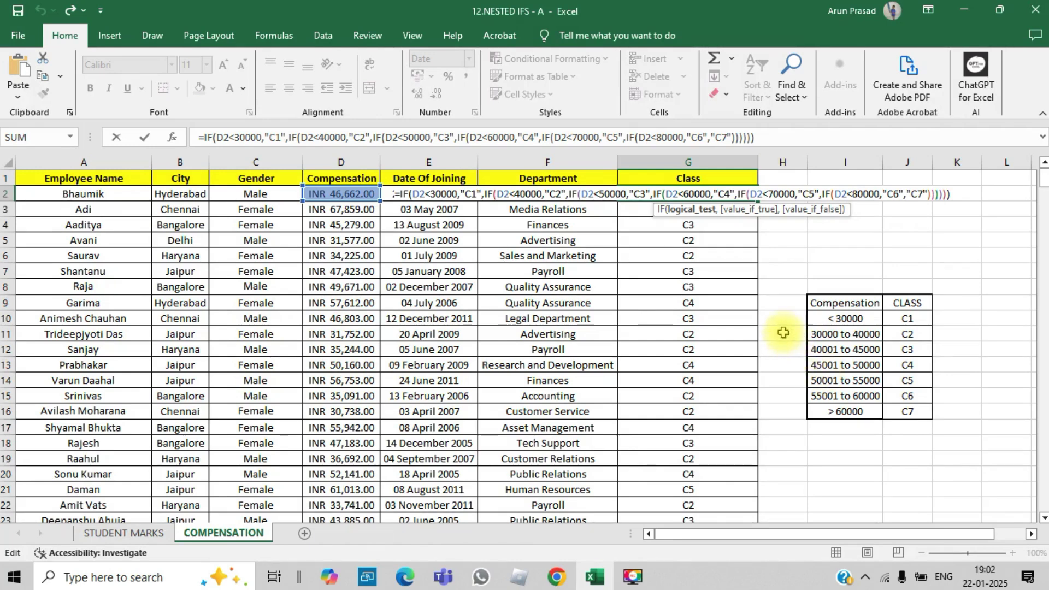
{"action": "left_click", "coordinate": [611, 194]}
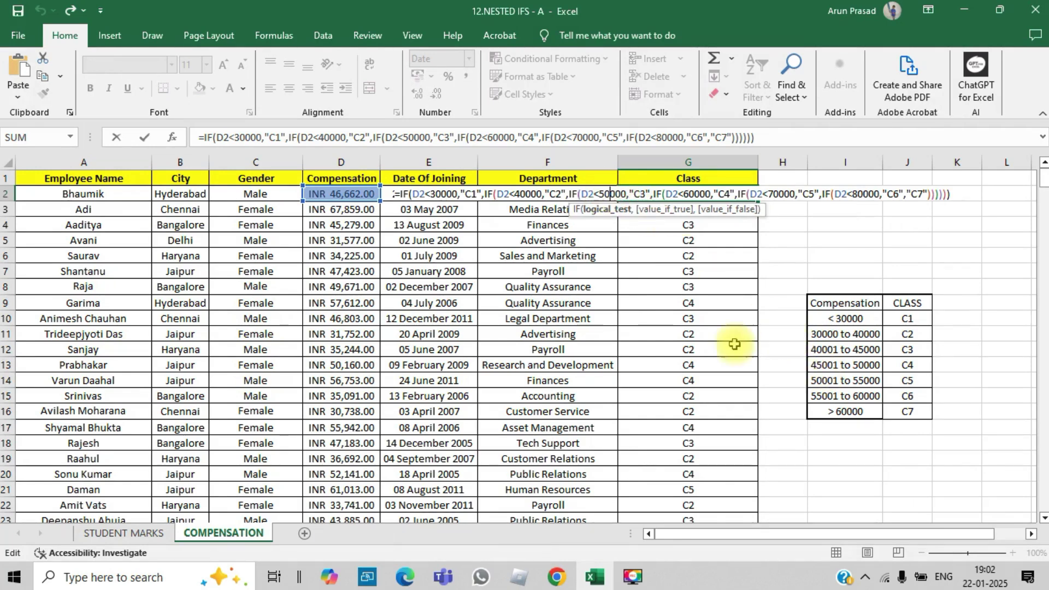
{"action": "key", "text": "BackSpace"}
{"action": "key", "text": "BackSpace"}
{"action": "type", "text": "45"}
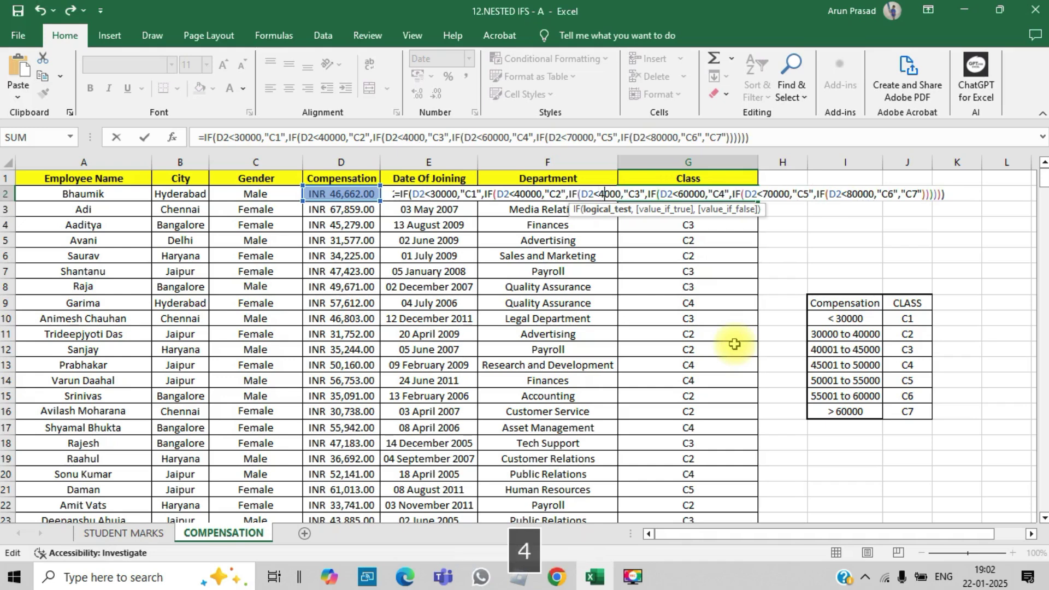
- Correct the "C4" condition in the G2 formula to D2<50000
{"action": "key", "text": "Right"}
{"action": "key", "text": "Right"}
{"action": "key", "text": "Right"}
{"action": "key", "text": "Right"}
{"action": "key", "text": "Right"}
{"action": "key", "text": "Right"}
{"action": "key", "text": "Right"}
{"action": "key", "text": "Right"}
{"action": "key", "text": "Right"}
{"action": "key", "text": "Right"}
{"action": "key", "text": "Right"}
{"action": "key", "text": "Right"}
{"action": "key", "text": "Right"}
{"action": "key", "text": "Right"}
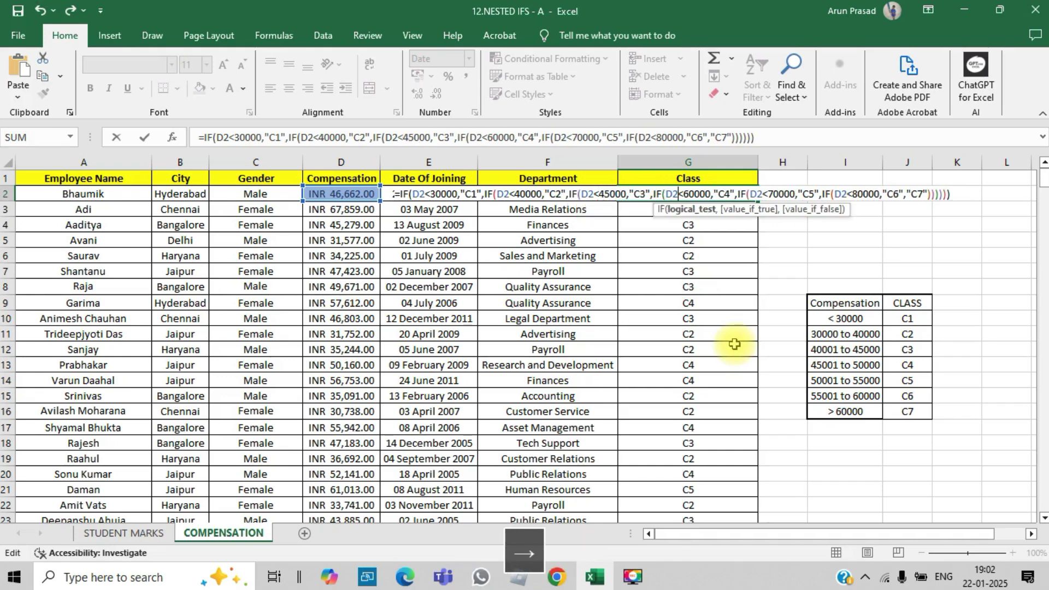
{"action": "key", "text": "Right"}
{"action": "key", "text": "Right"}
{"action": "key", "text": "BackSpace"}
{"action": "type", "text": "5"}
- Change the "C5" condition in the G2 formula to D2<60000
{"action": "key", "text": "Right"}
{"action": "key", "text": "Right"}
{"action": "key", "text": "Right"}
{"action": "key", "text": "Right"}
{"action": "key", "text": "Right"}
{"action": "key", "text": "Right"}
{"action": "key", "text": "Right"}
{"action": "key", "text": "Right"}
{"action": "key", "text": "Right"}
{"action": "key", "text": "Right"}
{"action": "key", "text": "Right"}
{"action": "key", "text": "Right"}
{"action": "key", "text": "Right"}
{"action": "key", "text": "Right"}
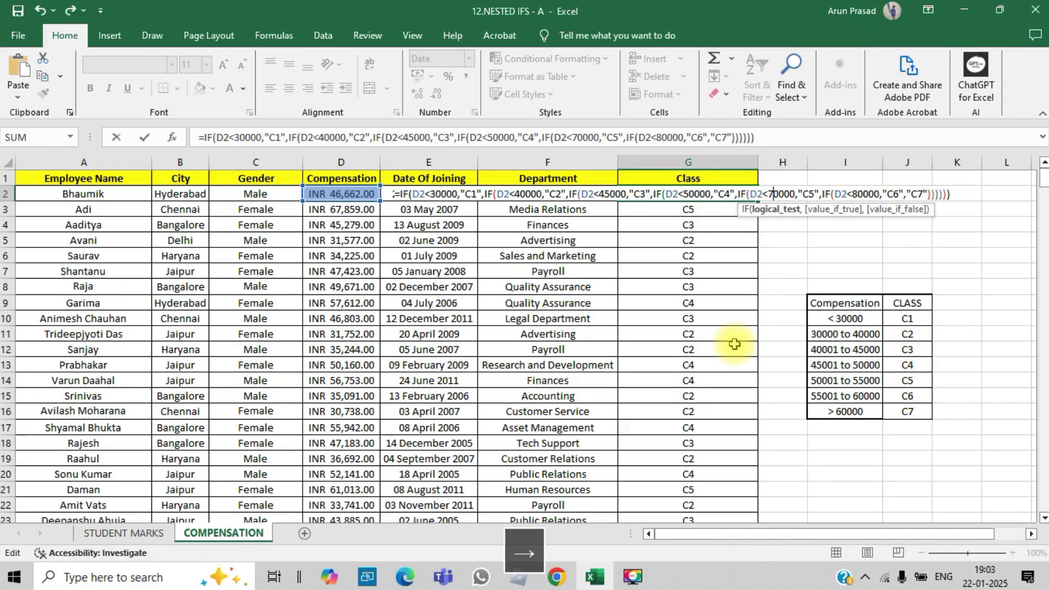
{"action": "key", "text": "BackSpace"}
{"action": "type", "text": "6"}
{"action": "key", "text": "Right"}
{"action": "key", "text": "Right"}
{"action": "key", "text": "Right"}
{"action": "key", "text": "Right"}
{"action": "key", "text": "Right"}
{"action": "key", "text": "Right"}
{"action": "key", "text": "Right"}
{"action": "key", "text": "Right"}
{"action": "key", "text": "Right"}
{"action": "key", "text": "Right"}
{"action": "key", "text": "Right"}
{"action": "key", "text": "Right"}
{"action": "key", "text": "Right"}
{"action": "key", "text": "Right"}
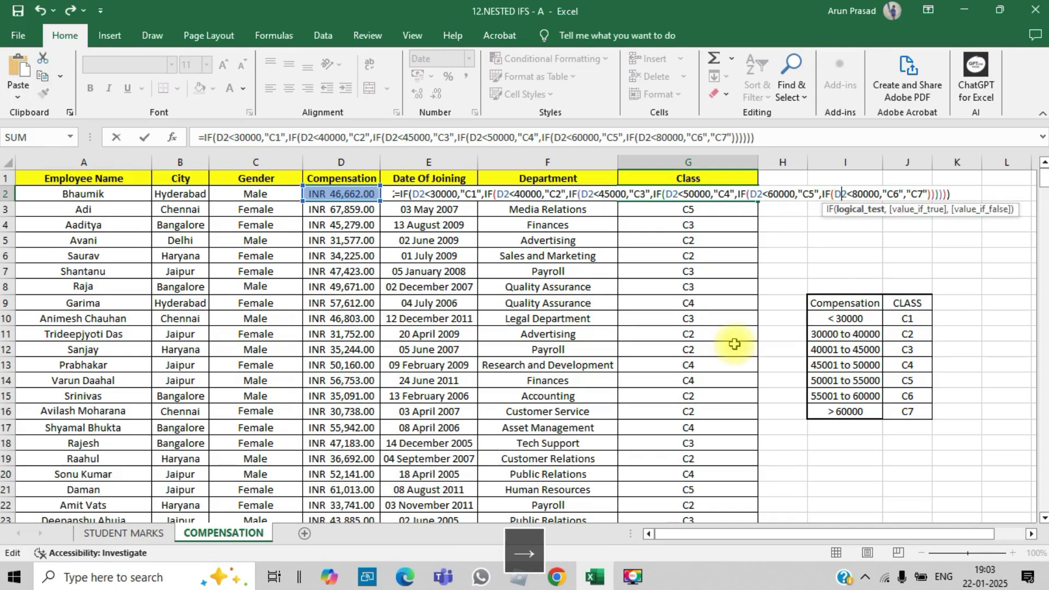
{"action": "key", "text": "Right"}
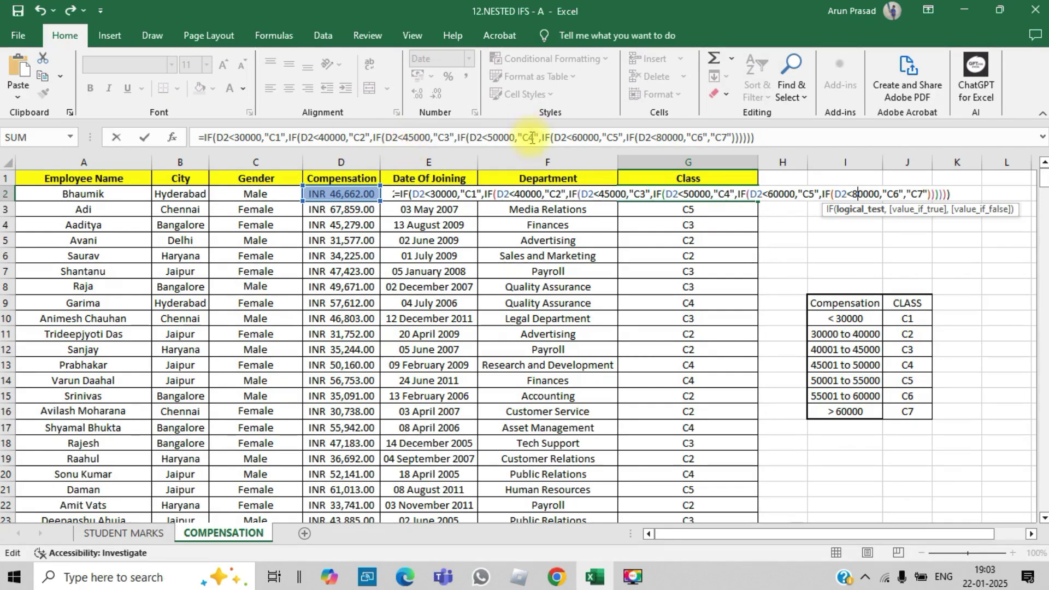
- Correct the "C5" condition in the G2 formula to D2<55000
{"action": "left_click", "coordinate": [577, 136]}
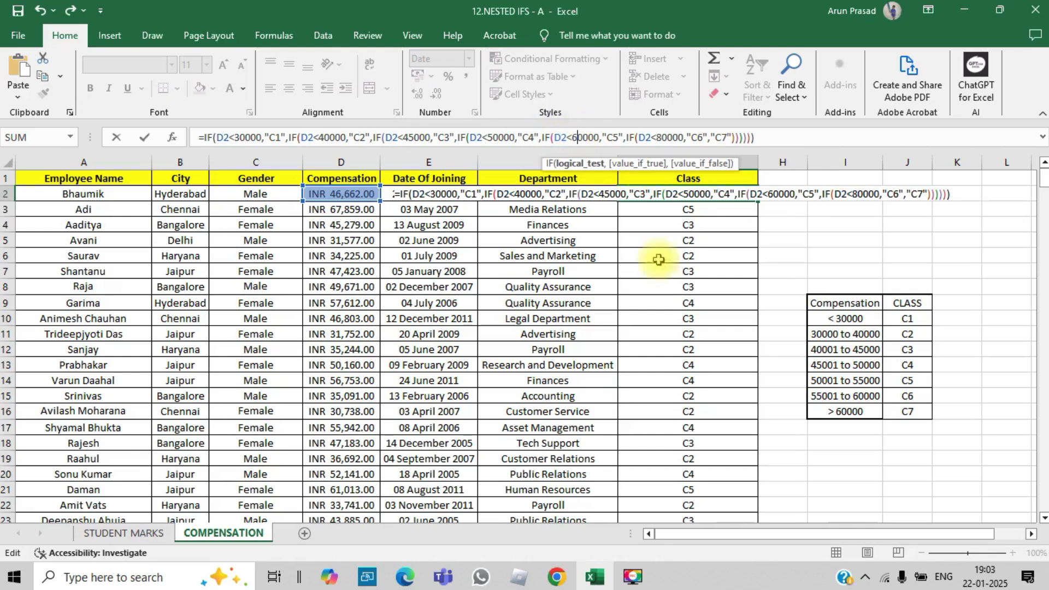
{"action": "key", "text": "BackSpace"}
{"action": "key", "text": "BackSpace"}
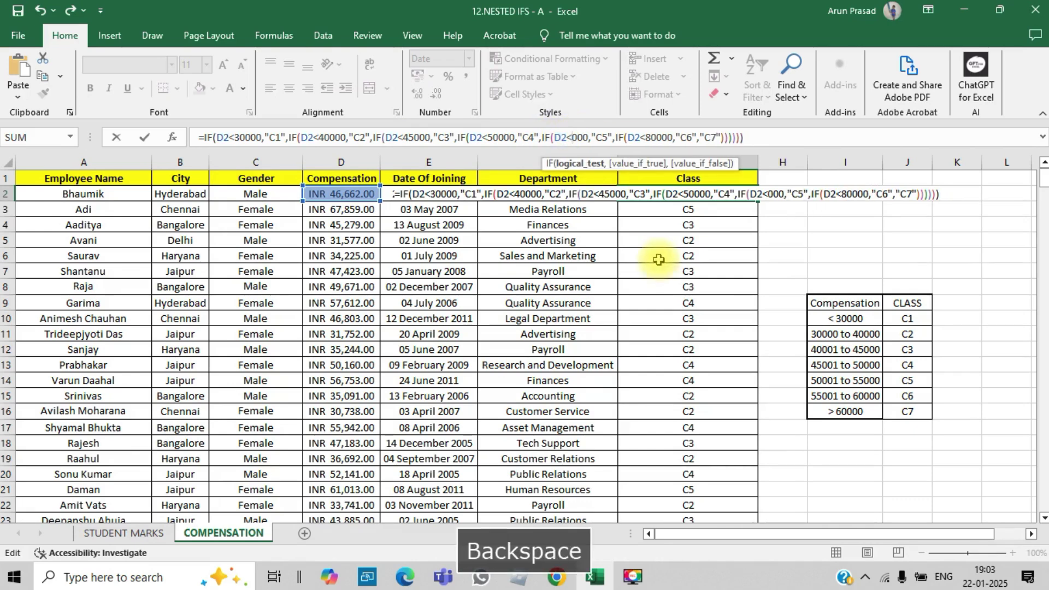
{"action": "type", "text": "55"}
- Correct the "C6" condition in the G2 formula to D2<60000 and commit the formula
{"action": "key", "text": "Right"}
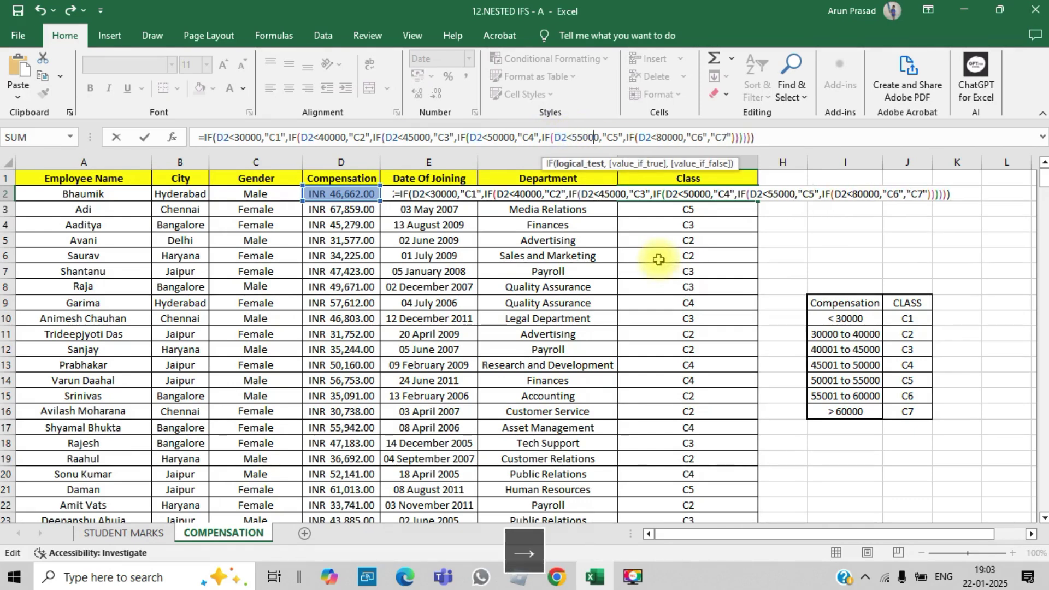
{"action": "key", "text": "Right"}
{"action": "key", "text": "Right"}
{"action": "key", "text": "Right"}
{"action": "key", "text": "Right"}
{"action": "key", "text": "Right"}
{"action": "key", "text": "Right"}
{"action": "key", "text": "Right"}
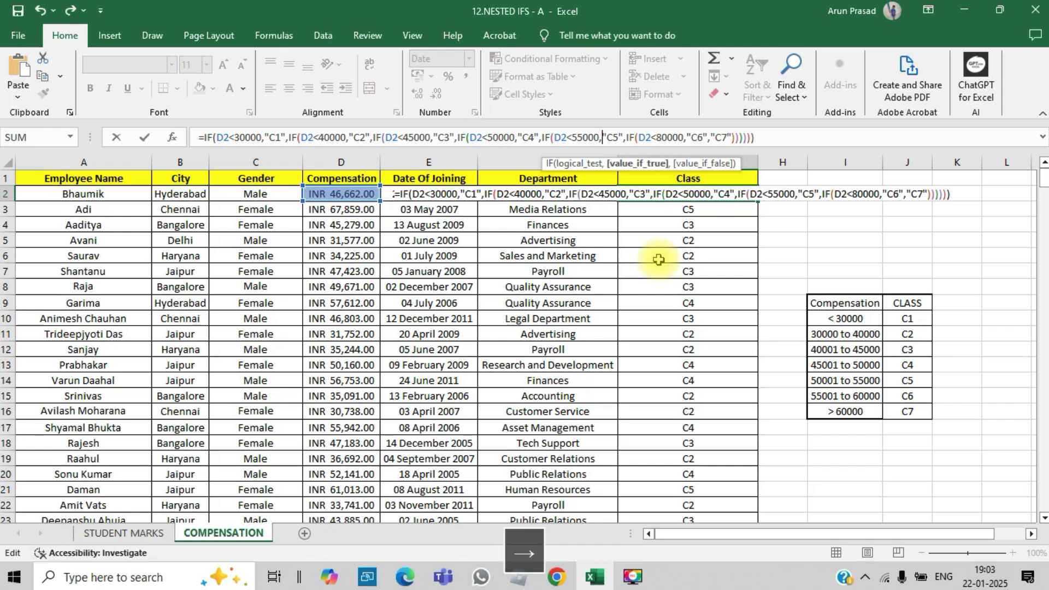
{"action": "key", "text": "Right"}
{"action": "key", "text": "Right"}
{"action": "key", "text": "Right"}
{"action": "key", "text": "Right"}
{"action": "key", "text": "Right"}
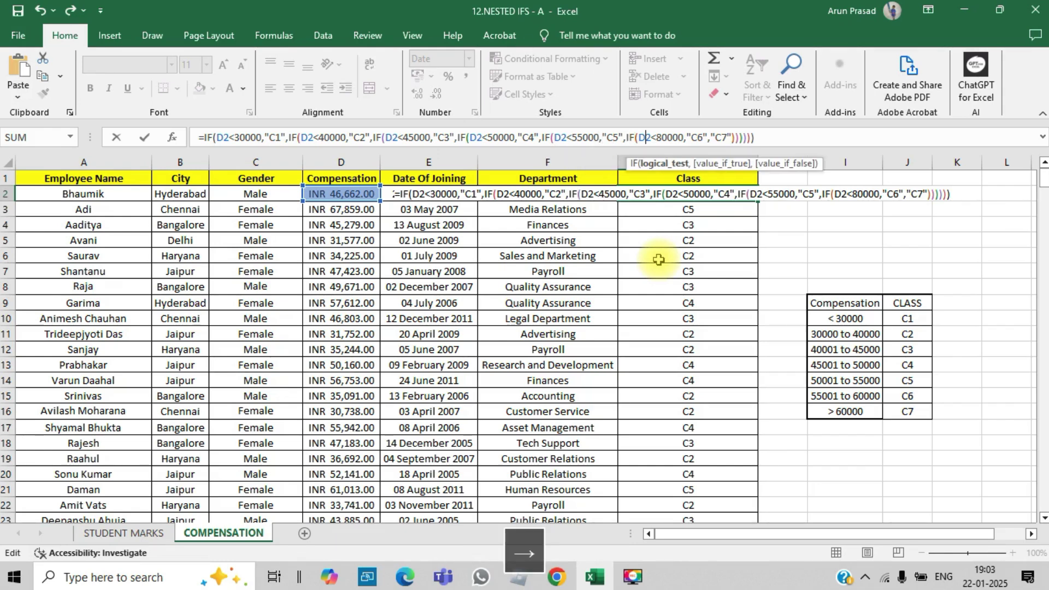
{"action": "key", "text": "BackSpace"}
{"action": "type", "text": "6"}
{"action": "key", "text": "Right"}
{"action": "key", "text": "Return"}
- Fill the corrected G2 formula down the whole Class column
{"action": "key", "text": "Up"}
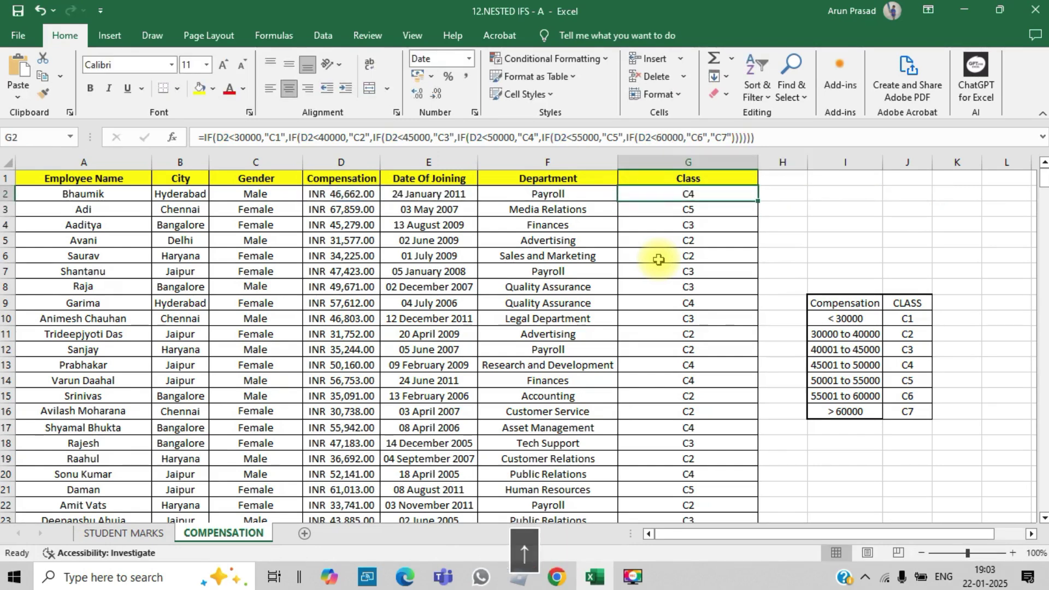
{"action": "double_click", "coordinate": [758, 201]}
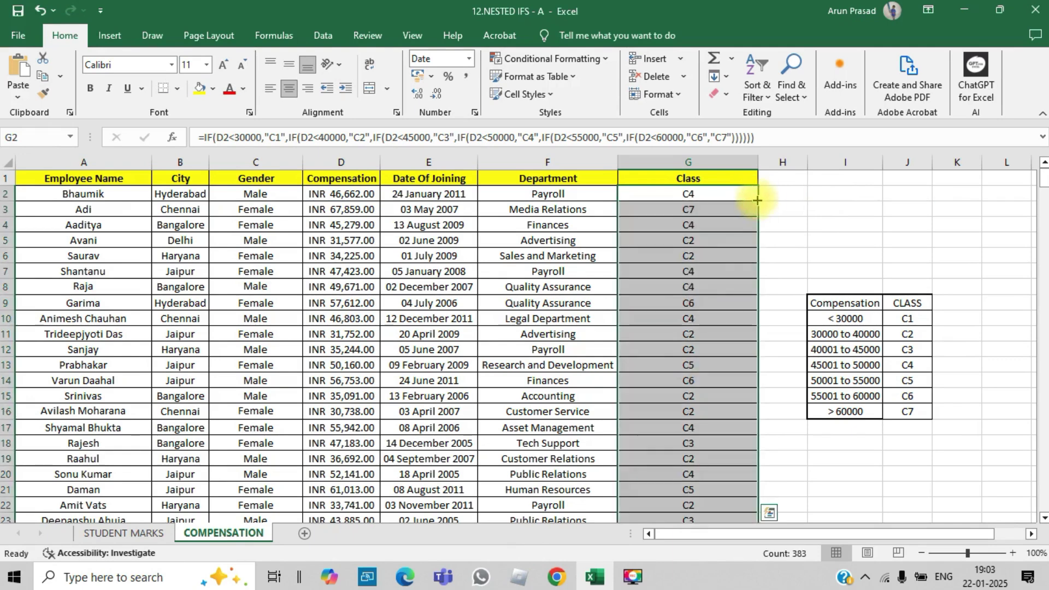
{"action": "left_click", "coordinate": [671, 290]}
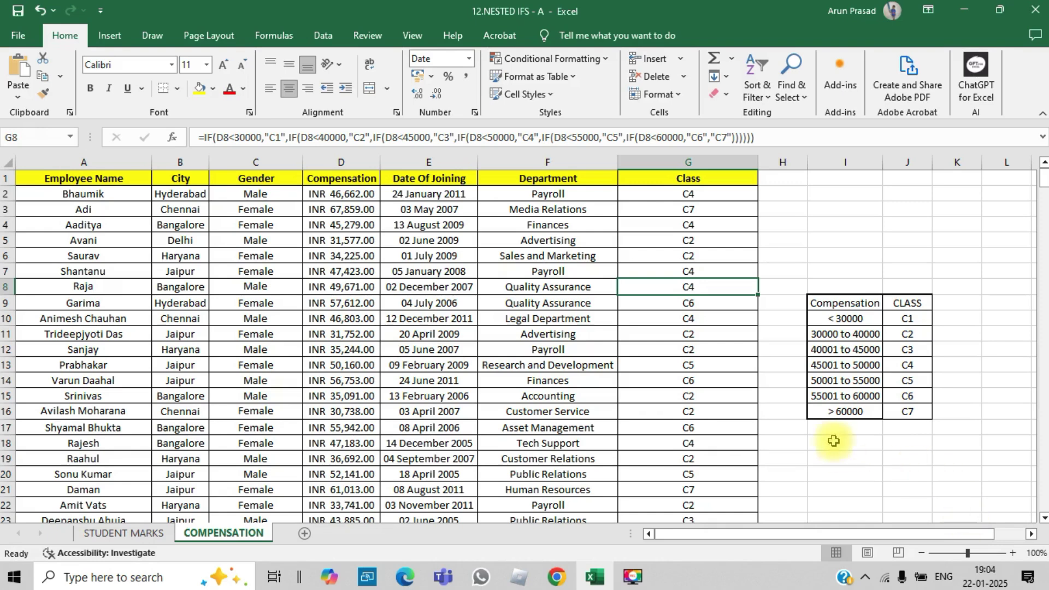
- Highlight cells D11:G11 with a yellow fill as a sample for checking against the class table
{"action": "left_click", "coordinate": [370, 336]}
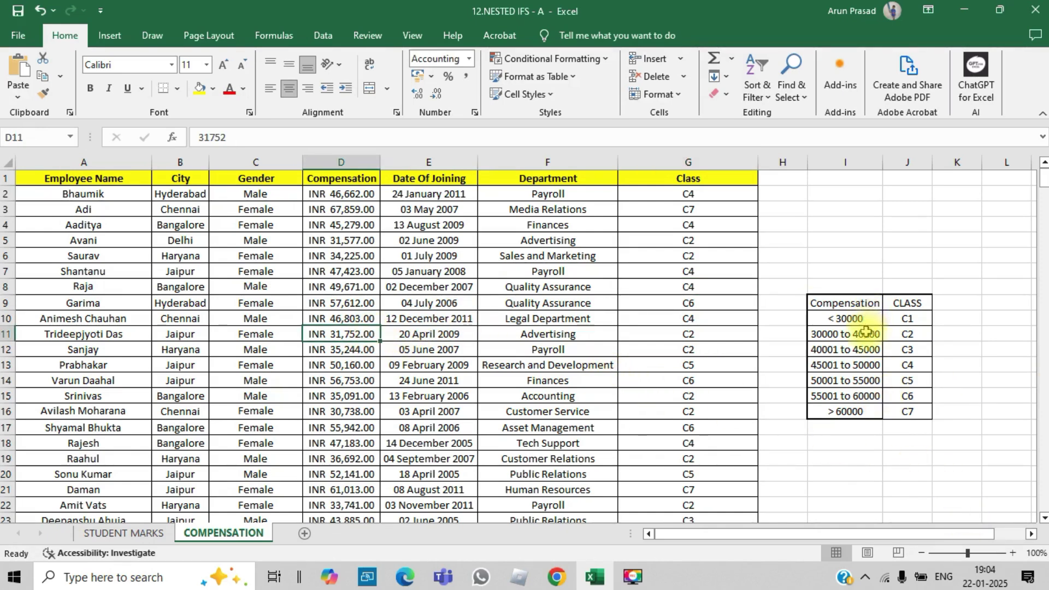
{"action": "key", "text": "shift+Right"}
{"action": "key", "text": "shift+Right"}
{"action": "key", "text": "shift+Right"}
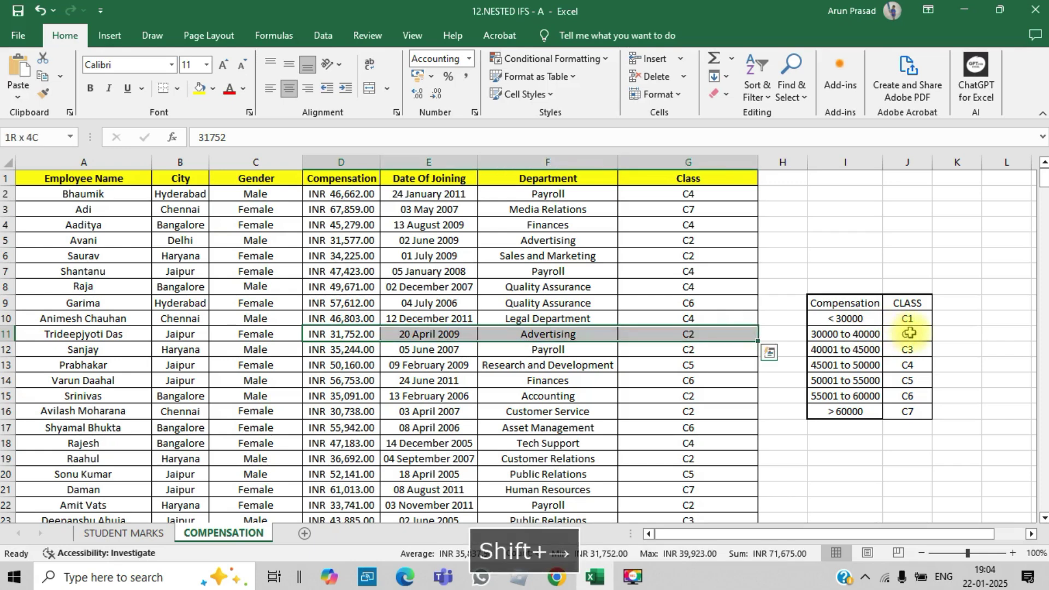
{"action": "left_click", "coordinate": [197, 94]}
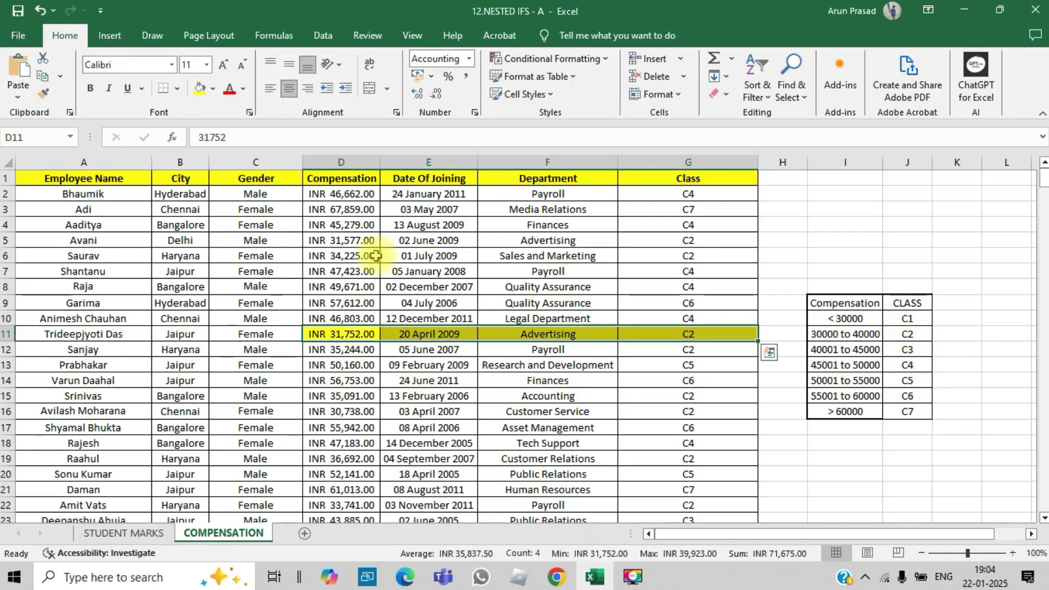
- Highlight cells D18:G18 with a yellow fill and select the matching 45001 to 50000 row in the class table
{"action": "left_click", "coordinate": [347, 442]}
{"action": "key", "text": "shift+Right"}
{"action": "key", "text": "shift+Right"}
{"action": "key", "text": "shift+Right"}
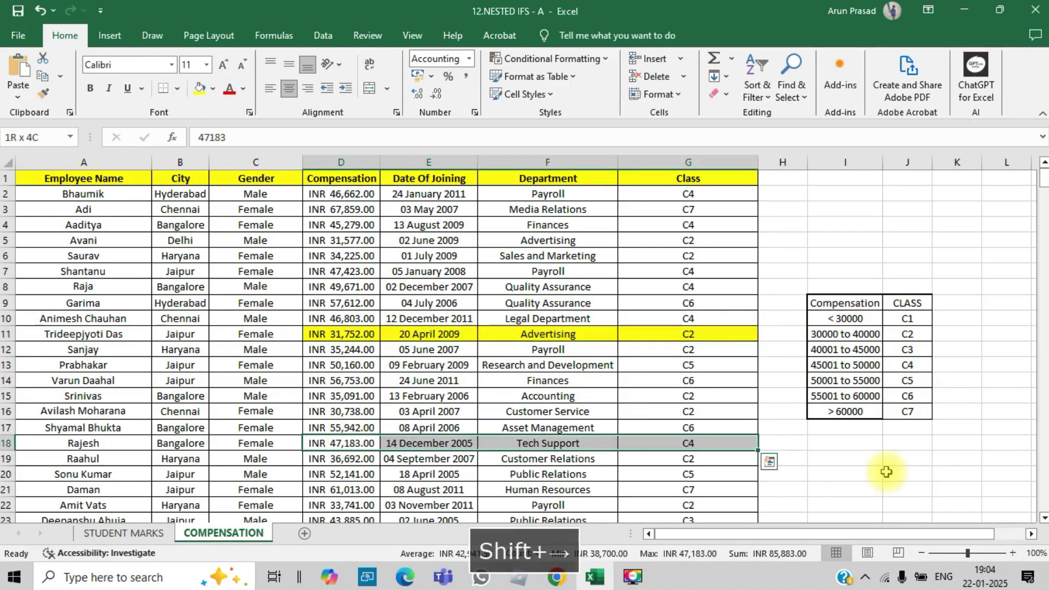
{"action": "left_click", "coordinate": [200, 89]}
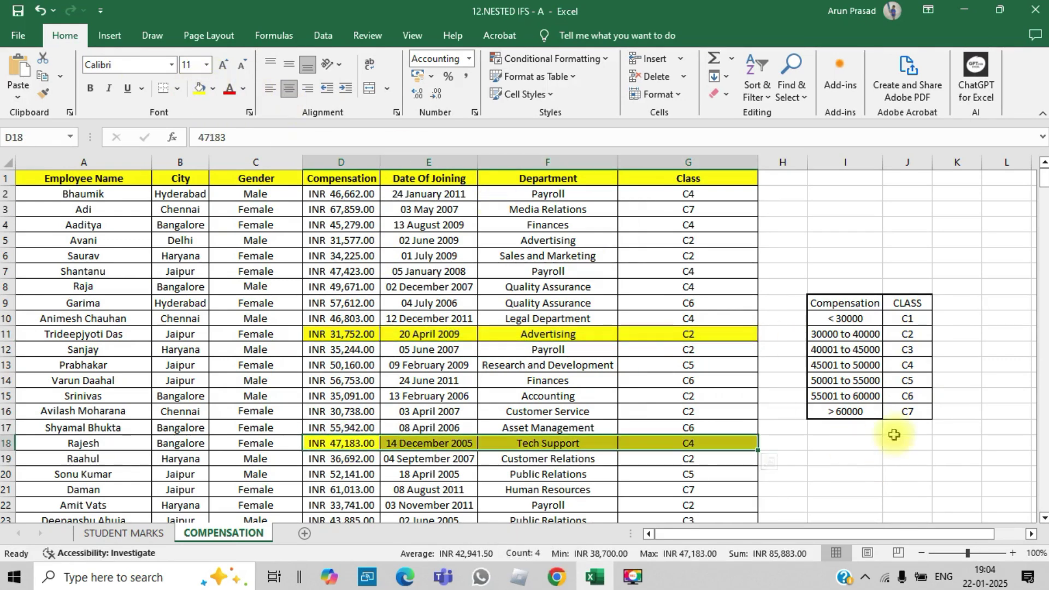
{"action": "left_click", "coordinate": [869, 364]}
{"action": "key", "text": "shift+Right"}
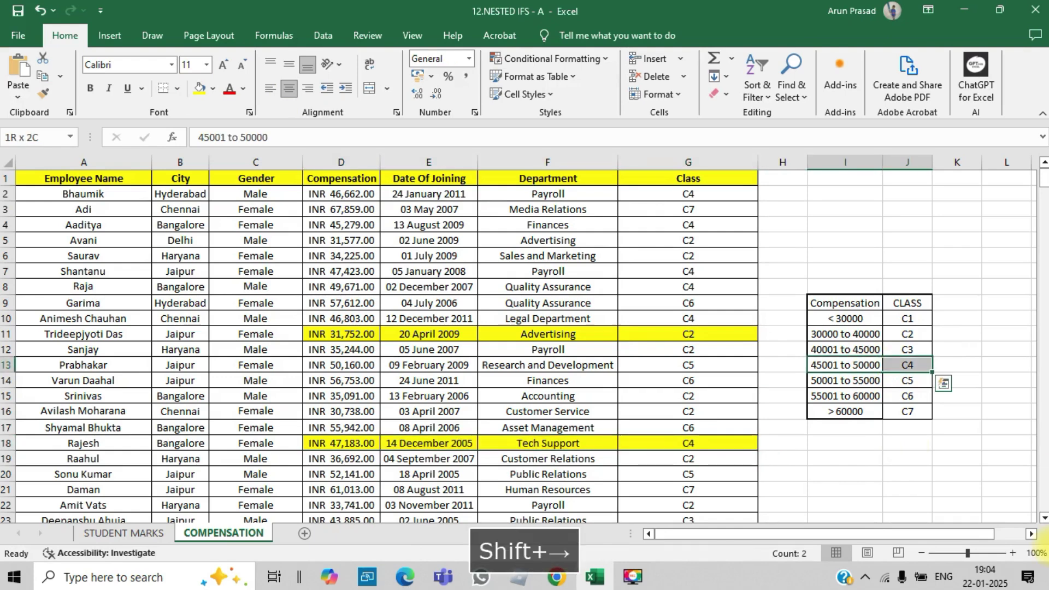
- Highlight cells D9:G9 with a yellow fill as another sample for checking
{"action": "left_click", "coordinate": [342, 302]}
{"action": "key", "text": "shift+Right"}
{"action": "key", "text": "shift+Right"}
{"action": "key", "text": "shift+Right"}
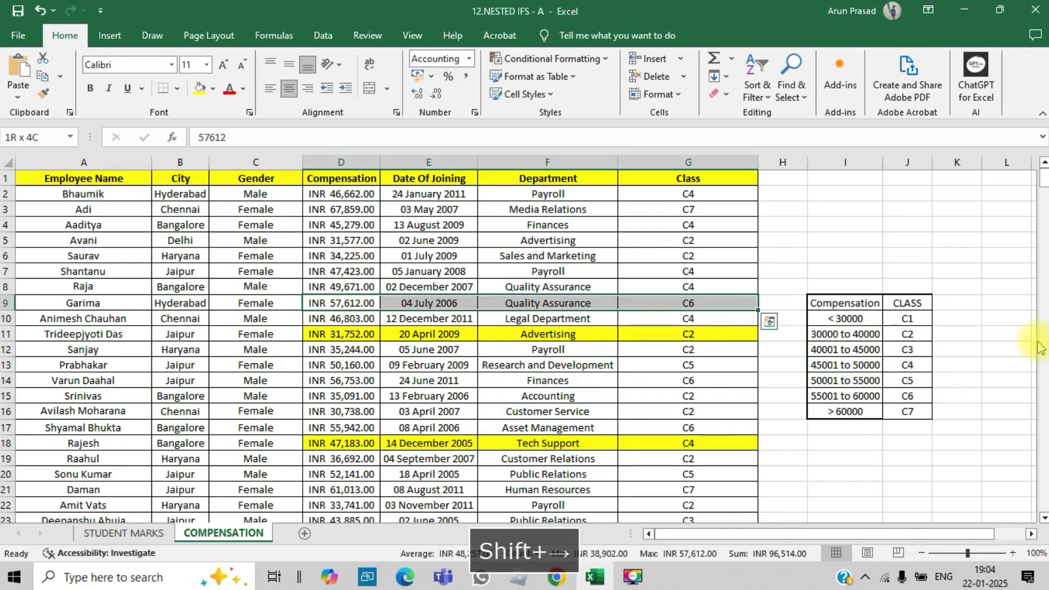
{"action": "left_click", "coordinate": [199, 91]}
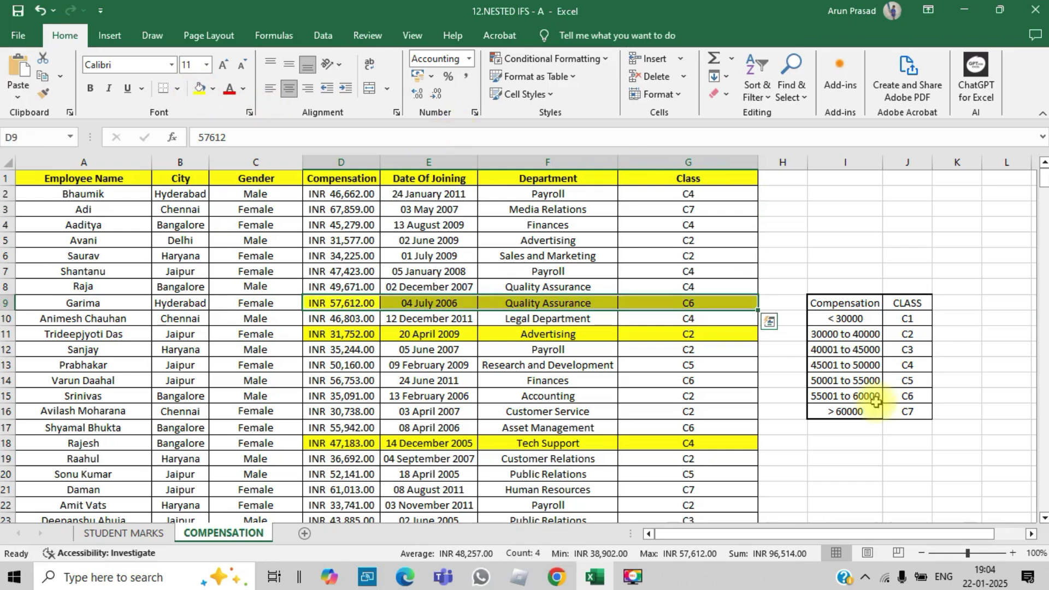
- Select the 55001 to 60000 row of the class table to compare it with highlighted row 9
{"action": "left_click", "coordinate": [839, 398]}
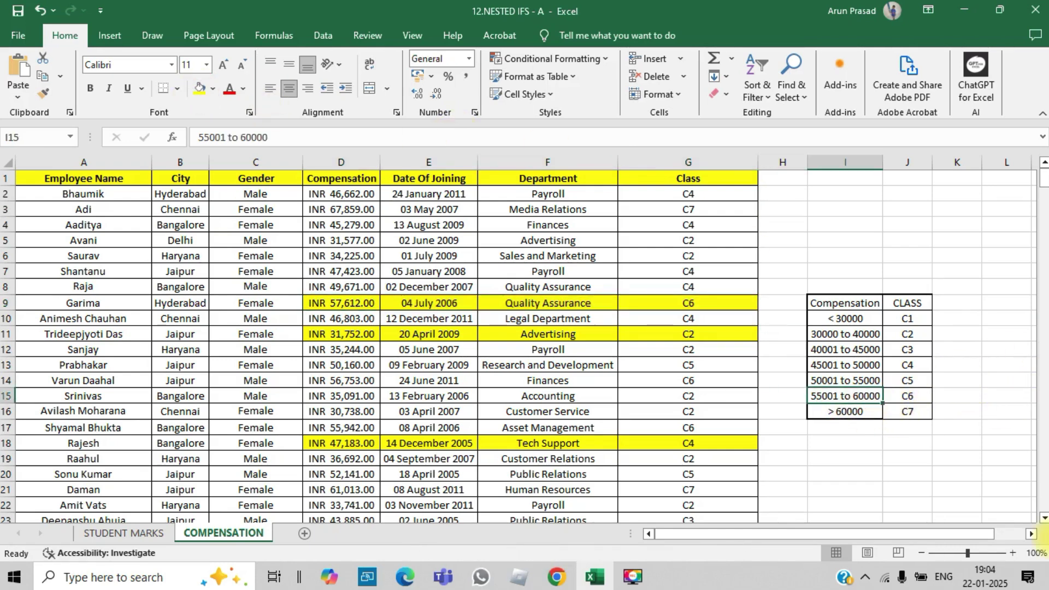
{"action": "key", "text": "Down"}
{"action": "key", "text": "Up"}
{"action": "key", "text": "shift+Right"}
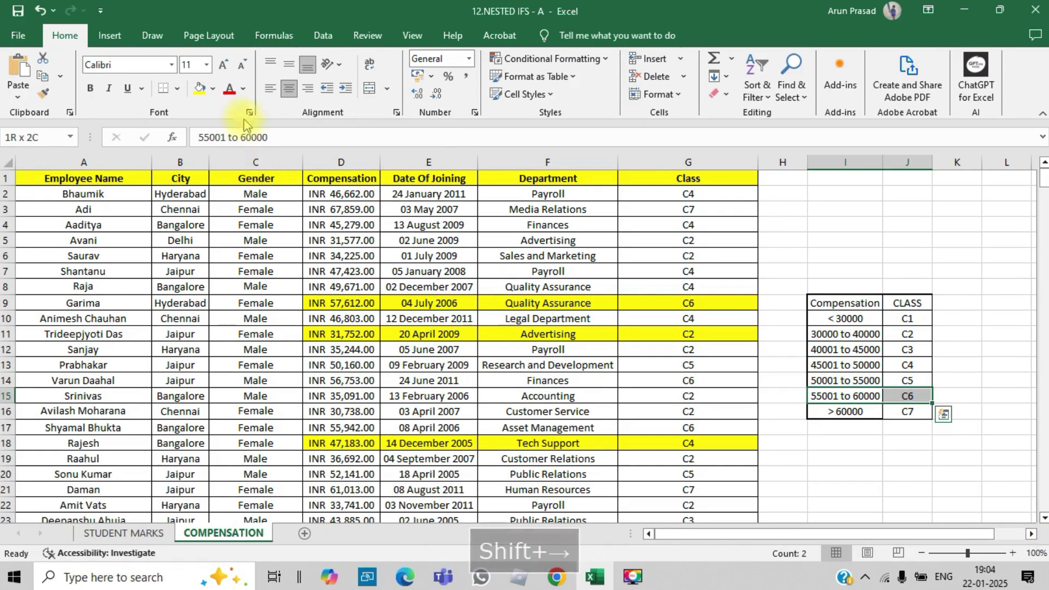
{"action": "left_click", "coordinate": [359, 220]}
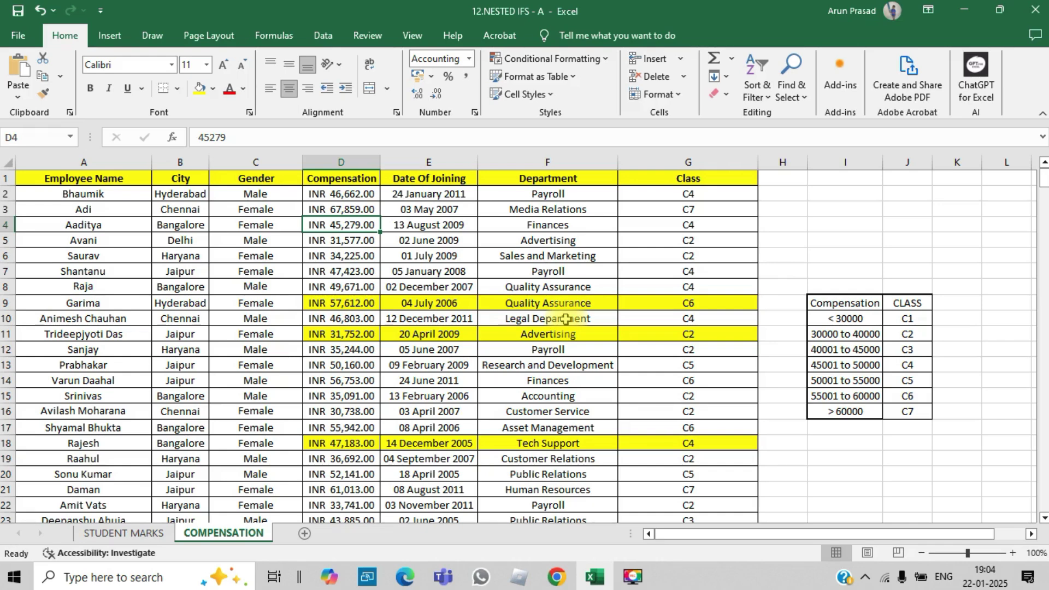
{"action": "left_click", "coordinate": [77, 540]}
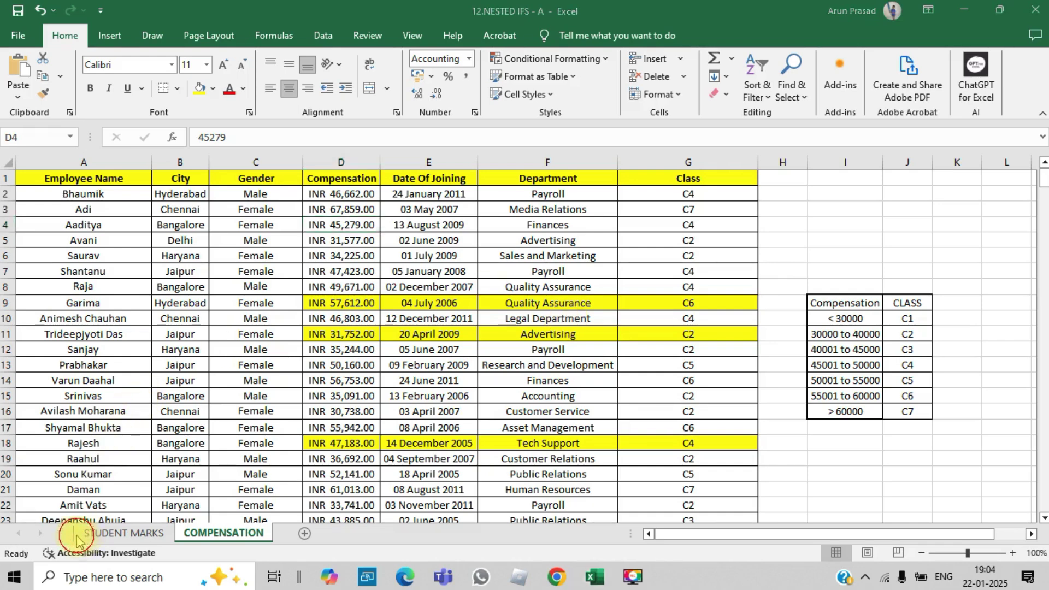